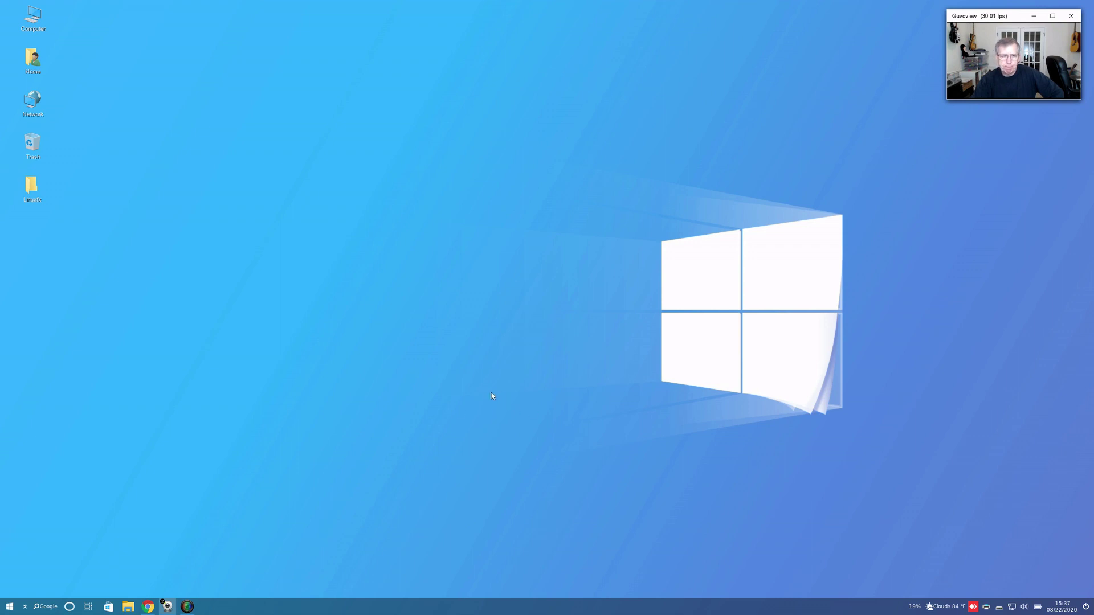
Step: Restore the DistroWatch Linuxfx 10.5 news page in Chrome, then minimize it to reveal the desktop
click(148, 607)
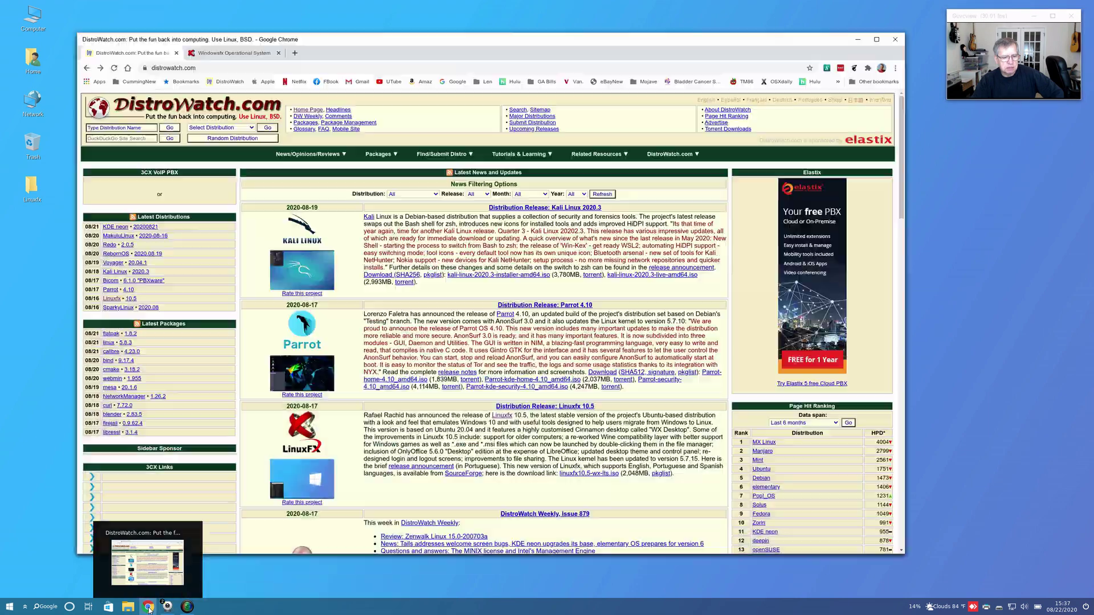
click(858, 41)
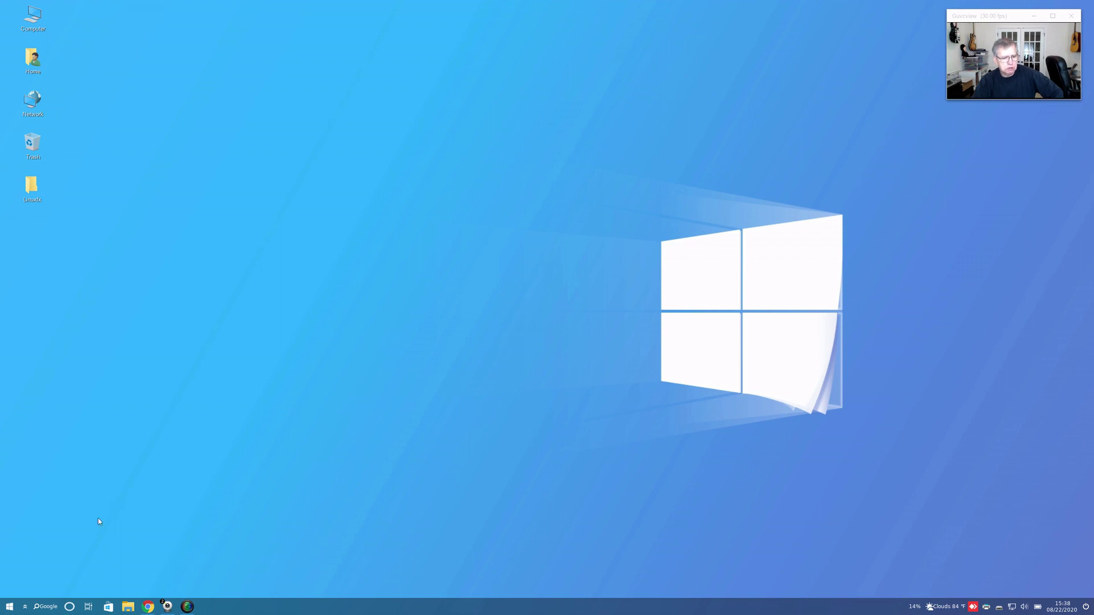
Step: Select the Trash desktop icon, then launch Windowsfx settings from the Start menu
click(32, 159)
click(8, 608)
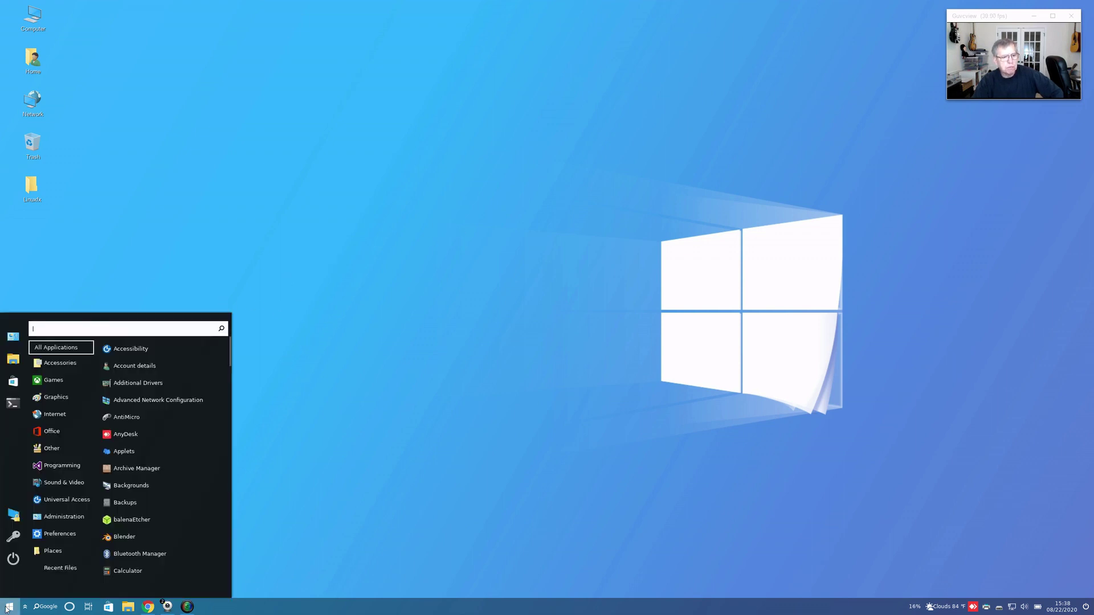
click(12, 336)
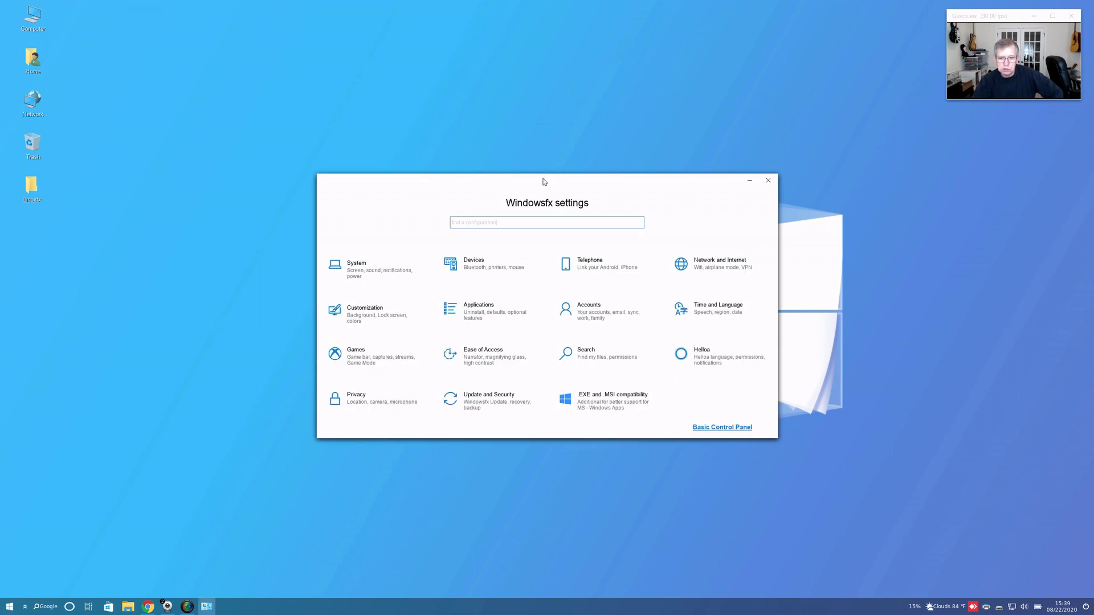
Step: Drag the Windowsfx settings window to the right and slightly down
drag(545, 182, 648, 198)
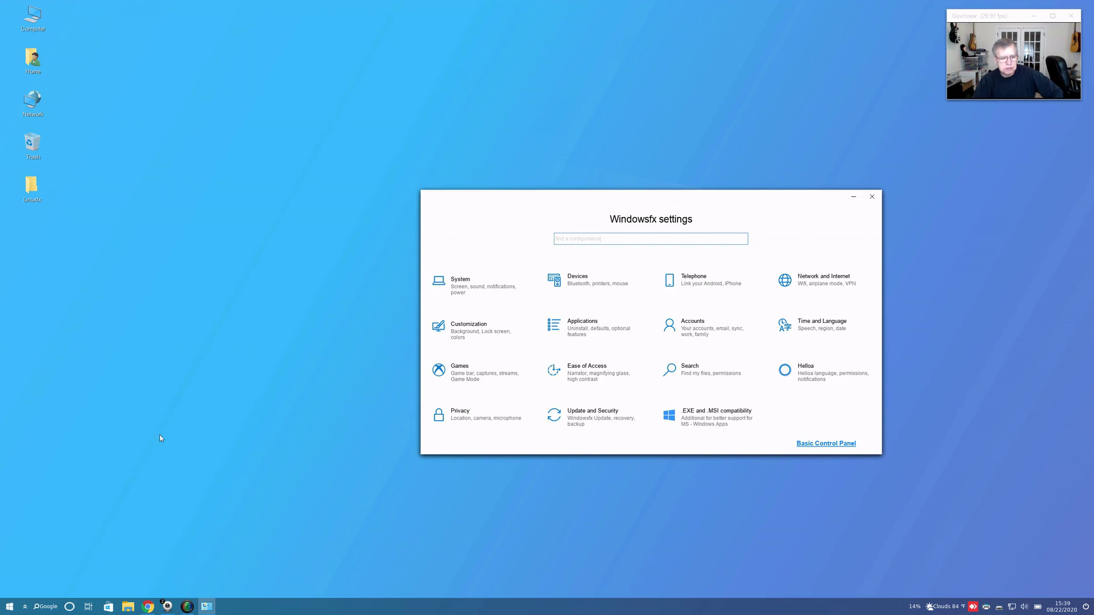
Step: Restore Chrome, read the windowsfx.org site down to its video gallery, then minimize Chrome
click(149, 606)
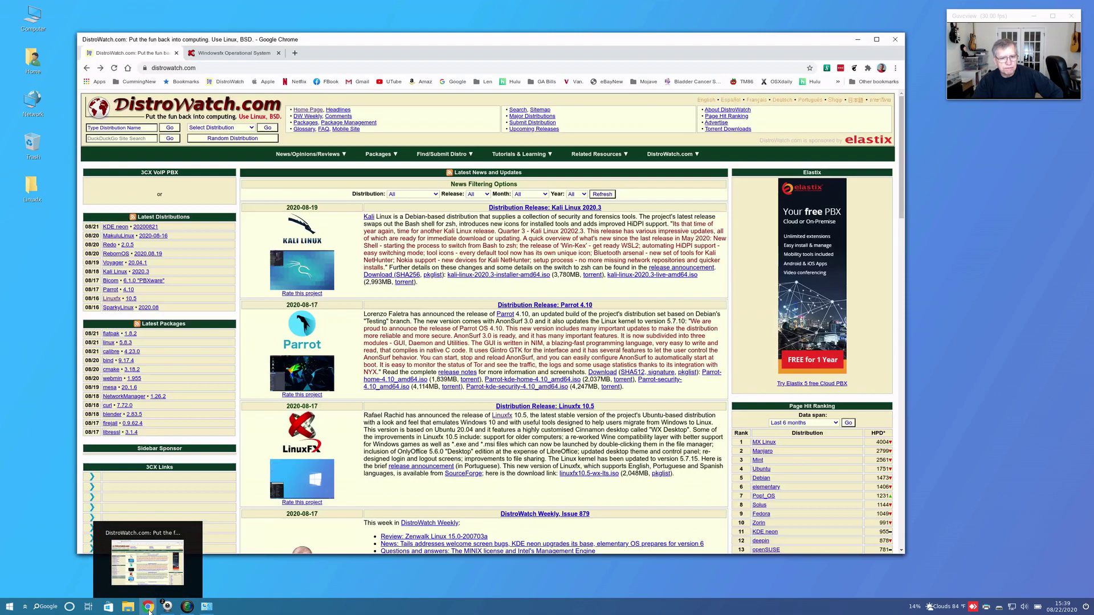
click(228, 52)
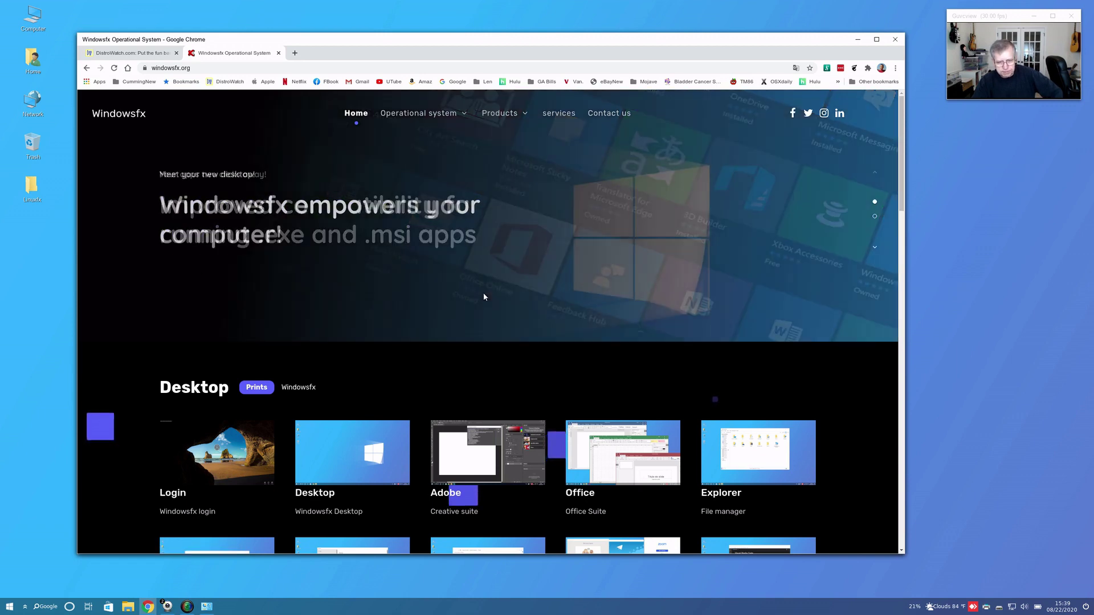
scroll(559, 299, down, 5)
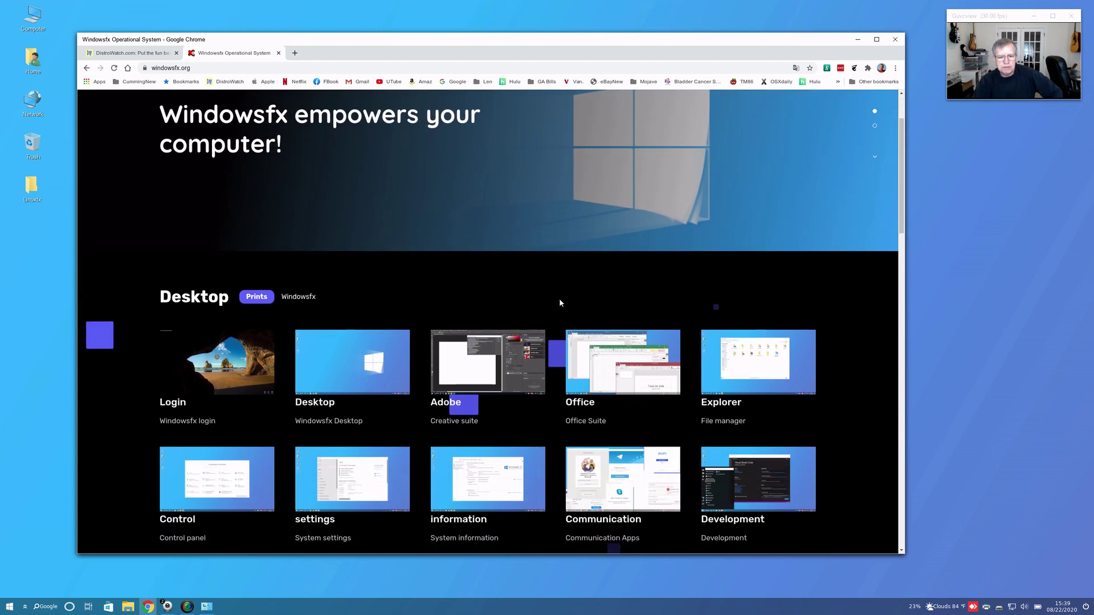
scroll(555, 307, down, 4)
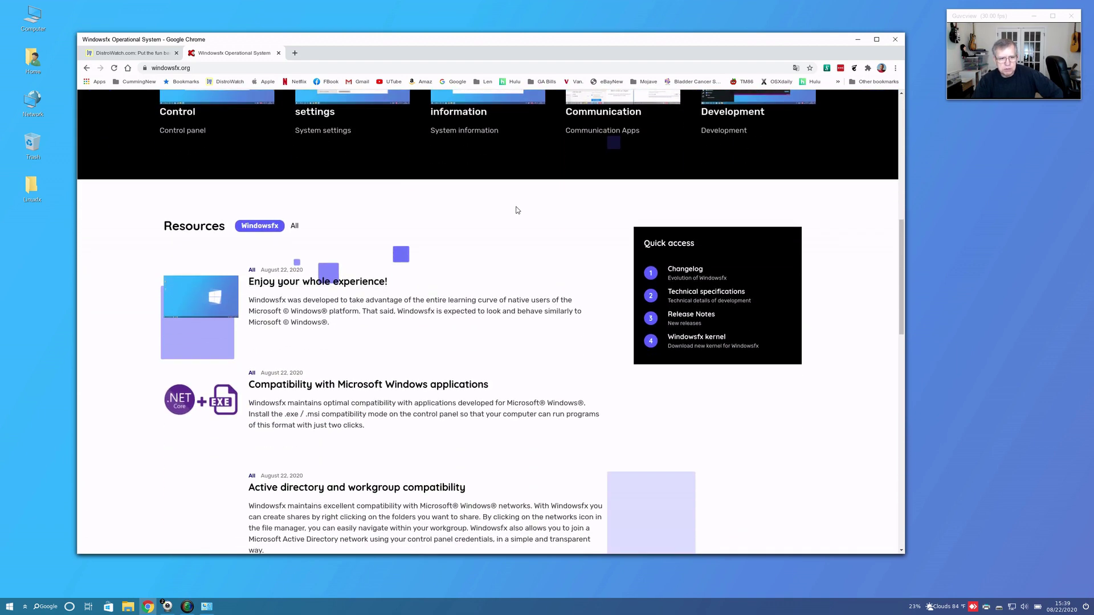
scroll(525, 246, down, 2)
scroll(525, 249, down, 2)
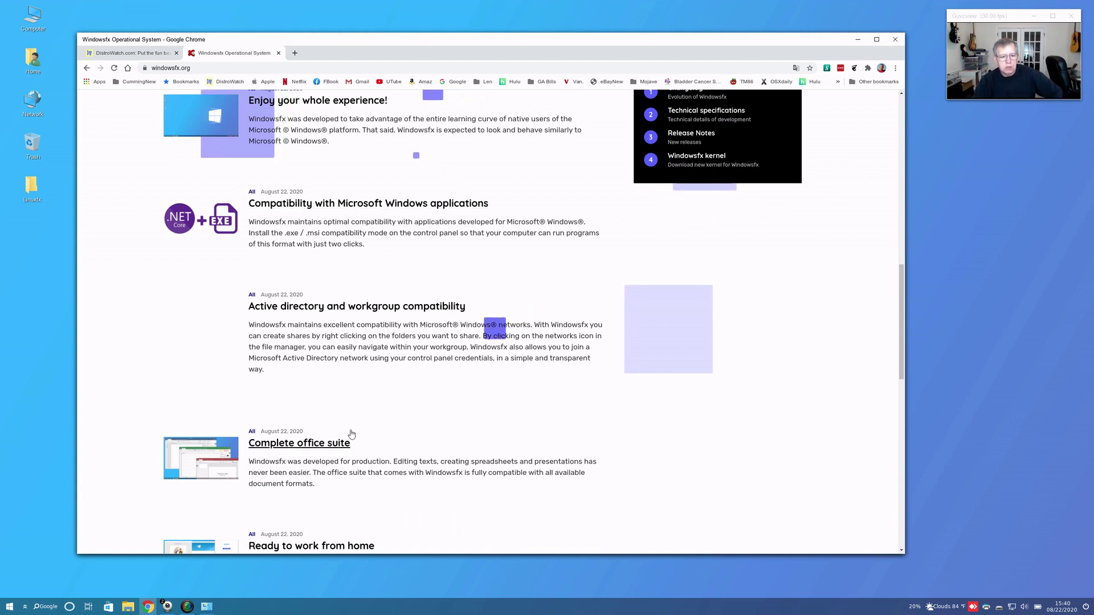
scroll(422, 418, down, 3)
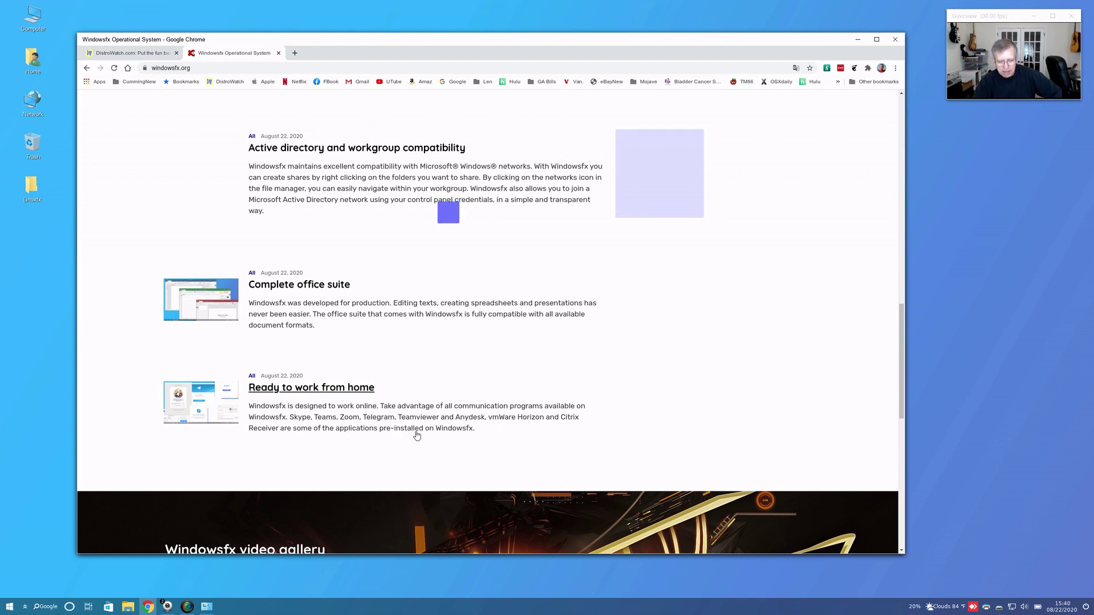
scroll(416, 434, down, 3)
scroll(416, 439, down, 3)
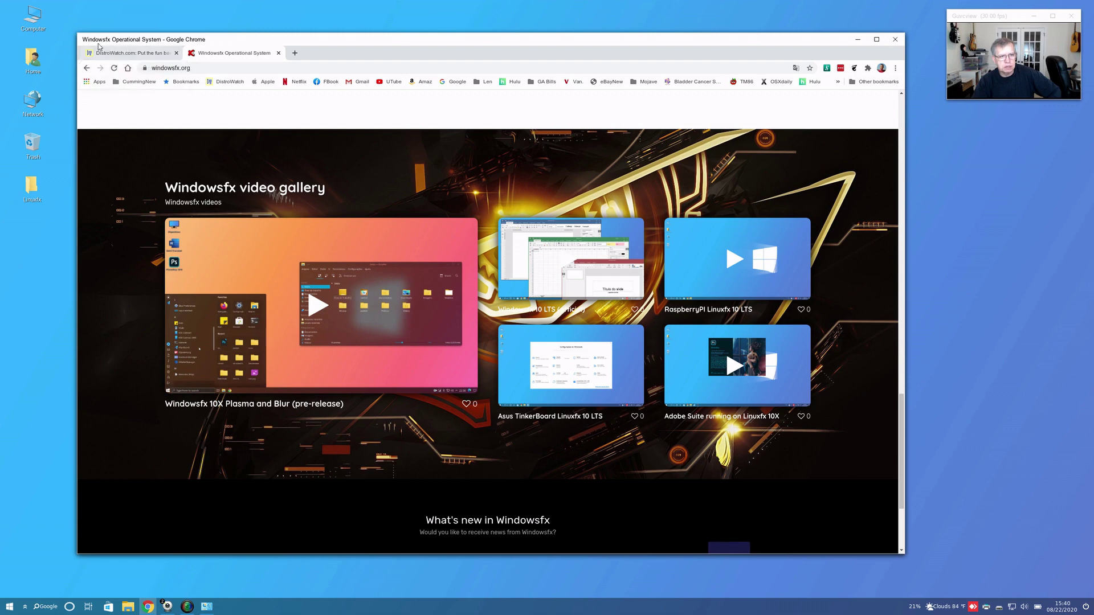
click(859, 40)
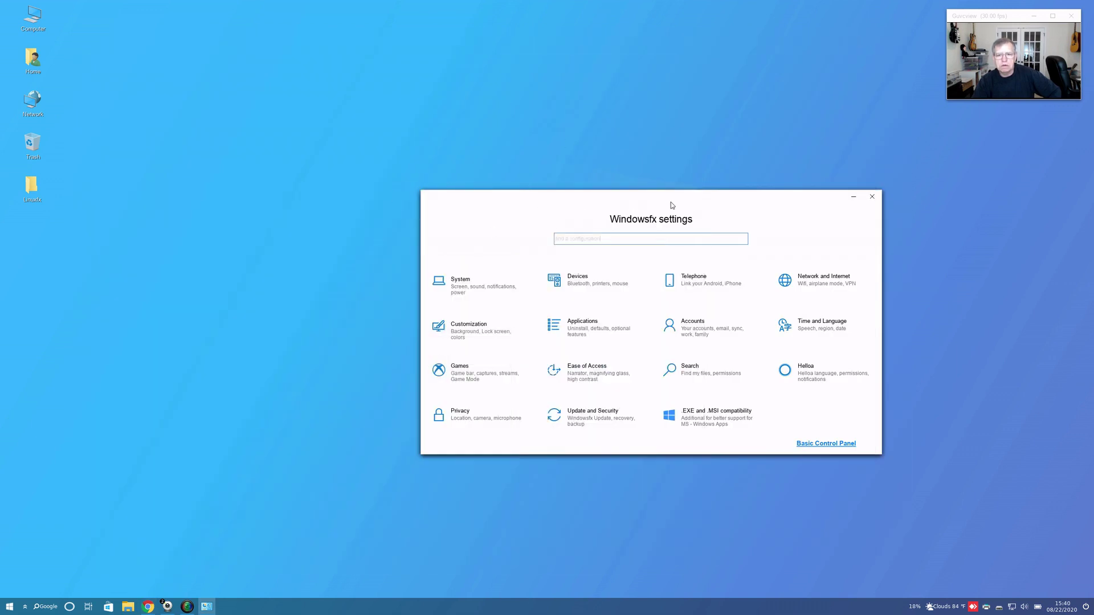
Step: Drag the Windowsfx settings window a little to the left
drag(672, 203, 627, 208)
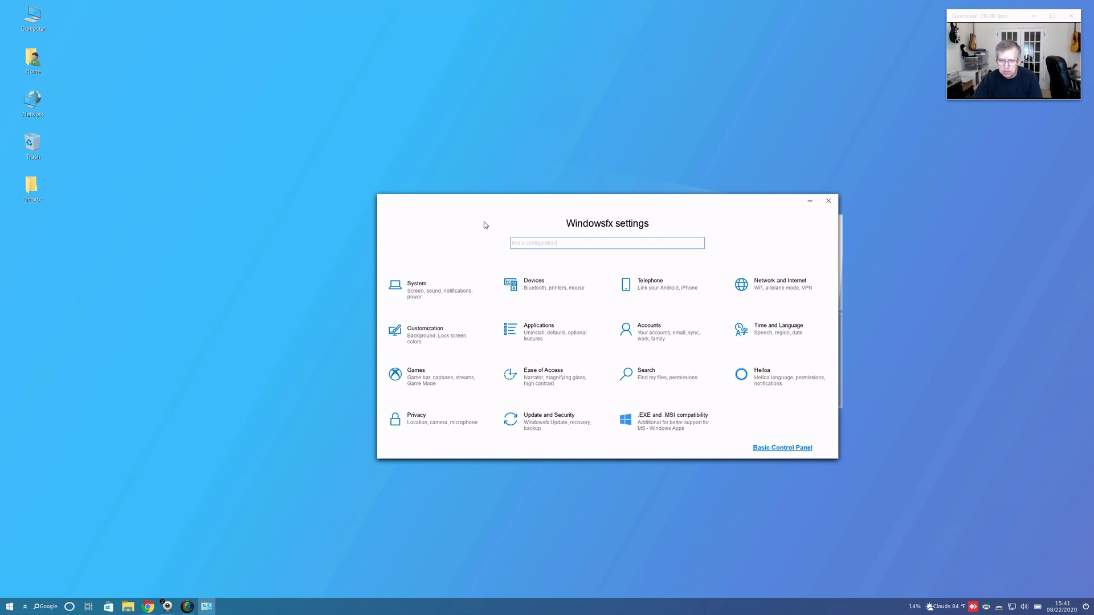
Step: Nudge the settings window slightly right and launch the Helloa assistant from the taskbar
click(614, 203)
drag(613, 203, 623, 205)
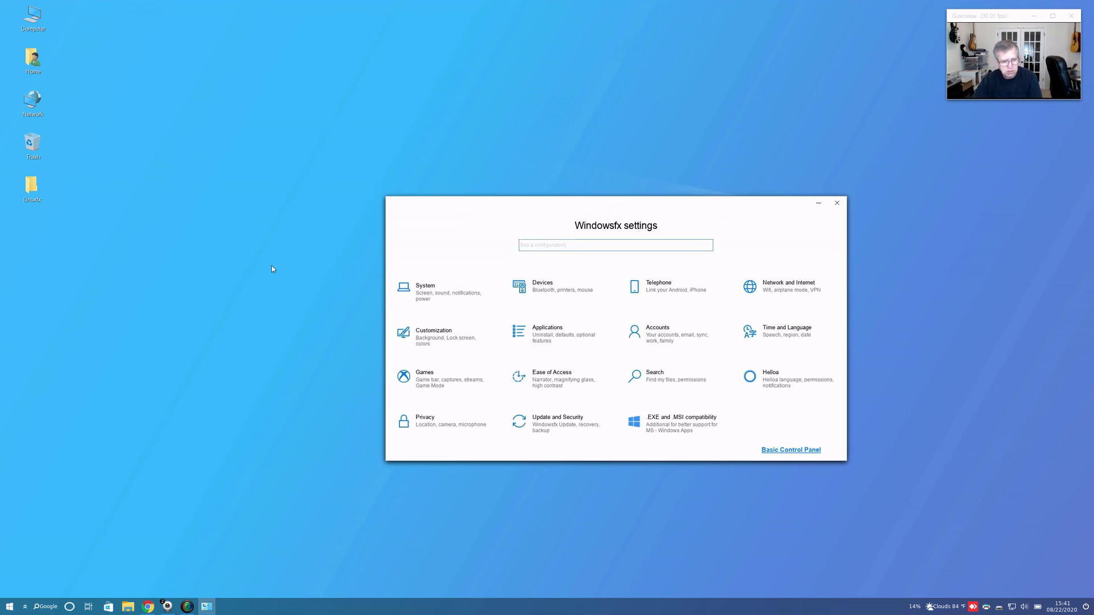
click(69, 607)
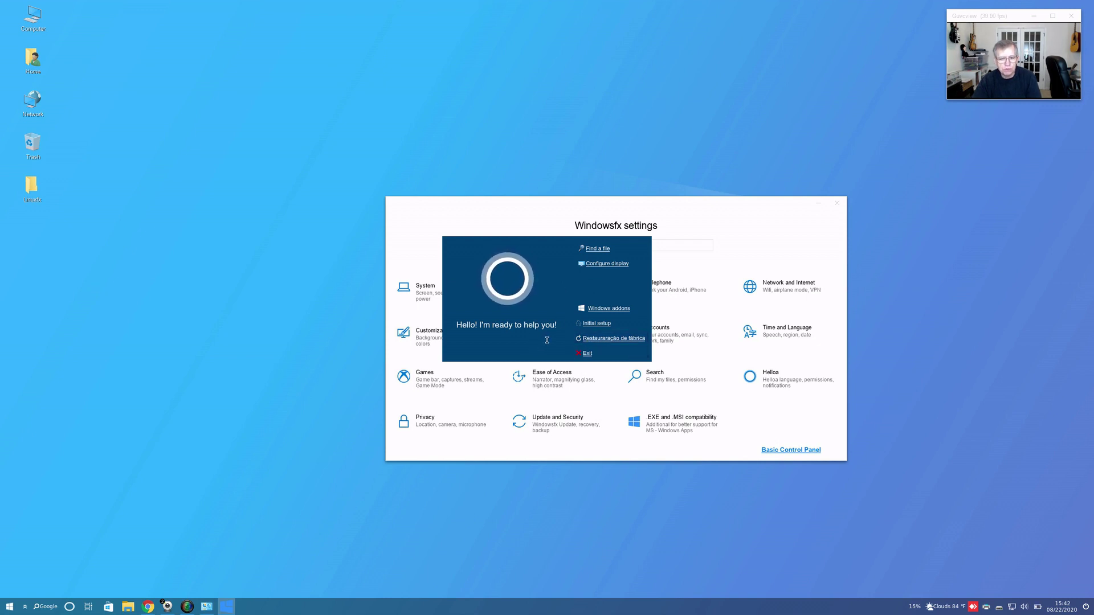
Step: Exit the Helloa assistant twice, then bring up the taskbar Google search box
click(587, 353)
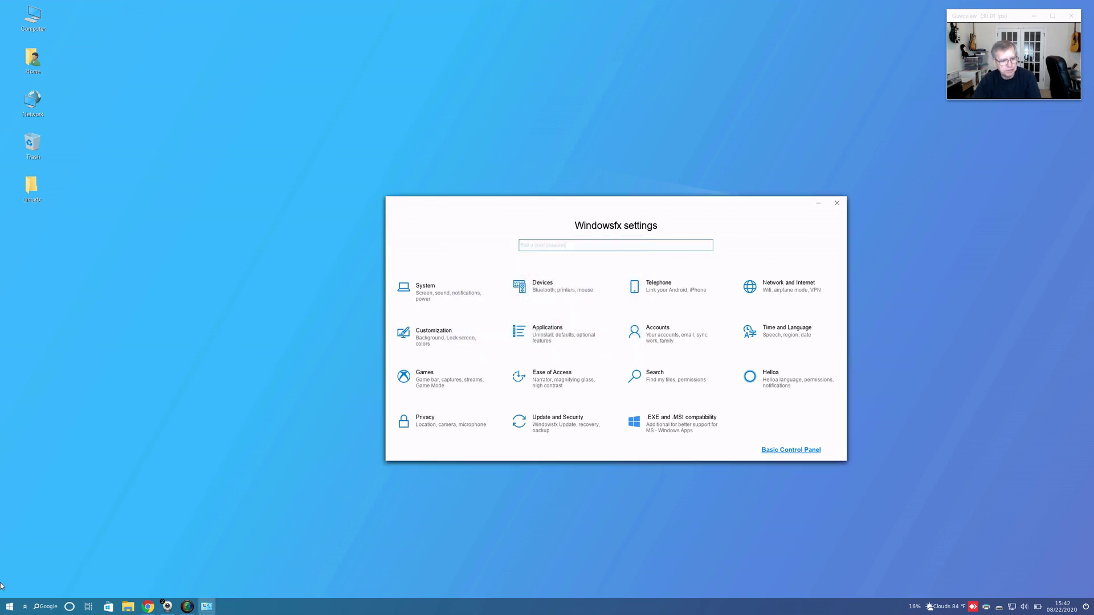
click(70, 608)
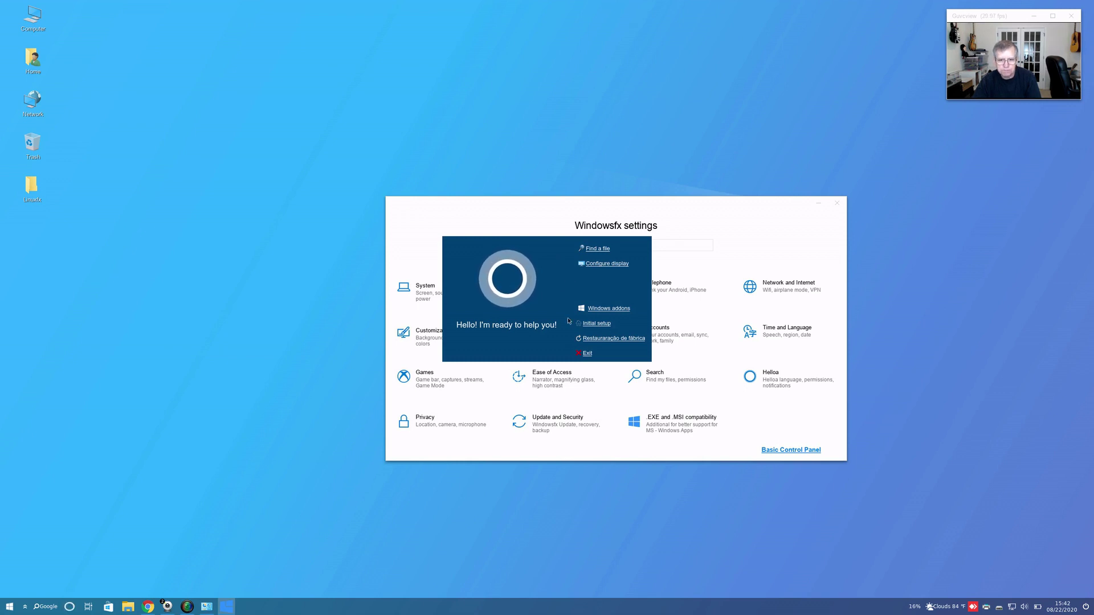
click(587, 354)
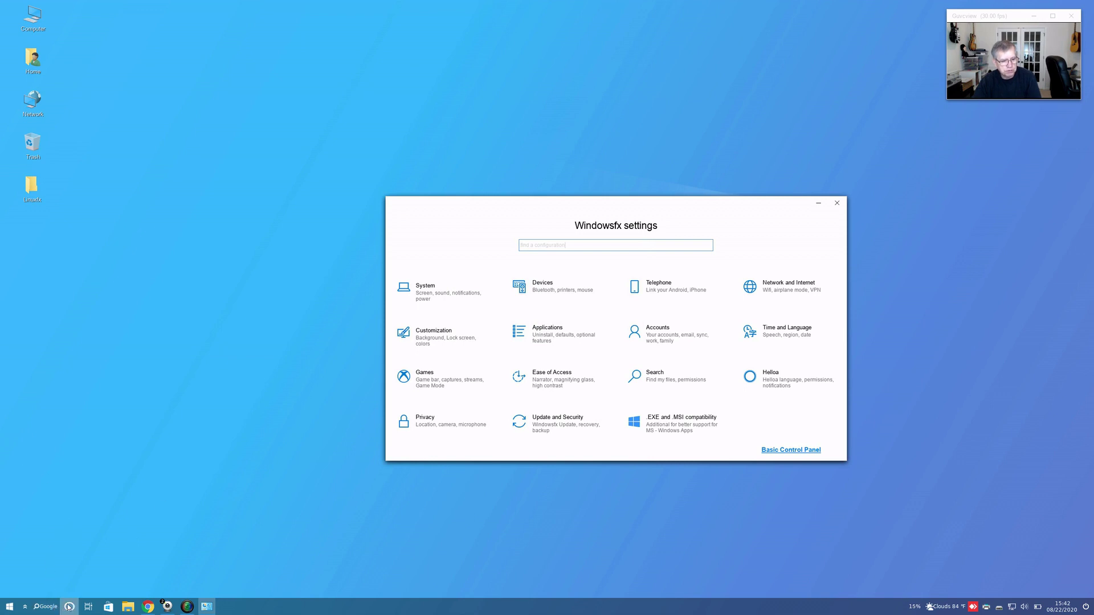
click(39, 609)
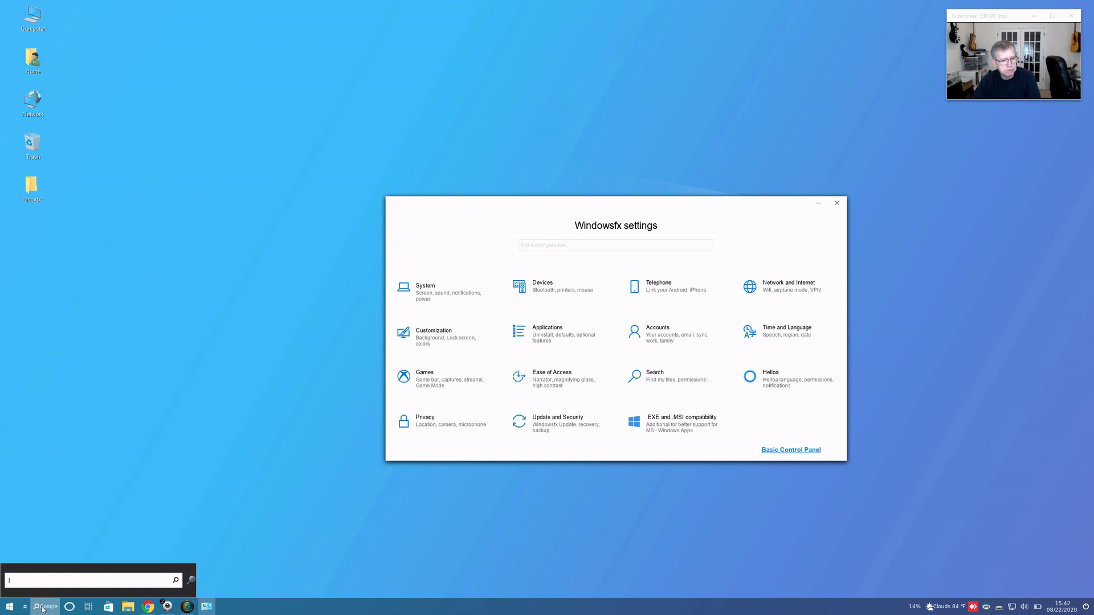
Step: Close the Google search box and browse the Start menu's Recent Files, Games, Graphics and Sound & Video categories
click(43, 608)
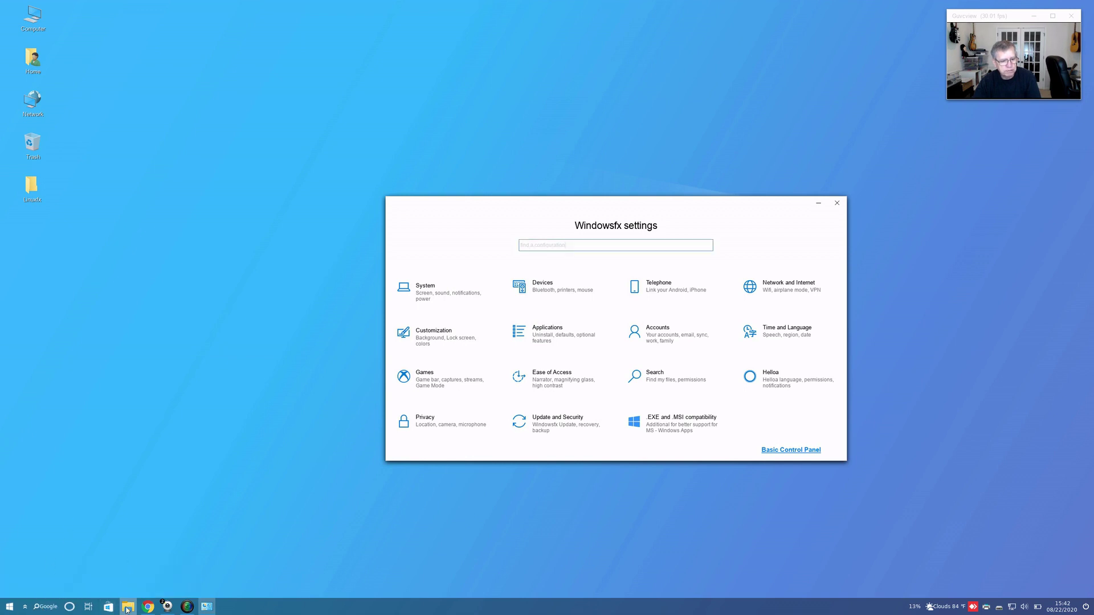
mouse_move(148, 609)
click(11, 608)
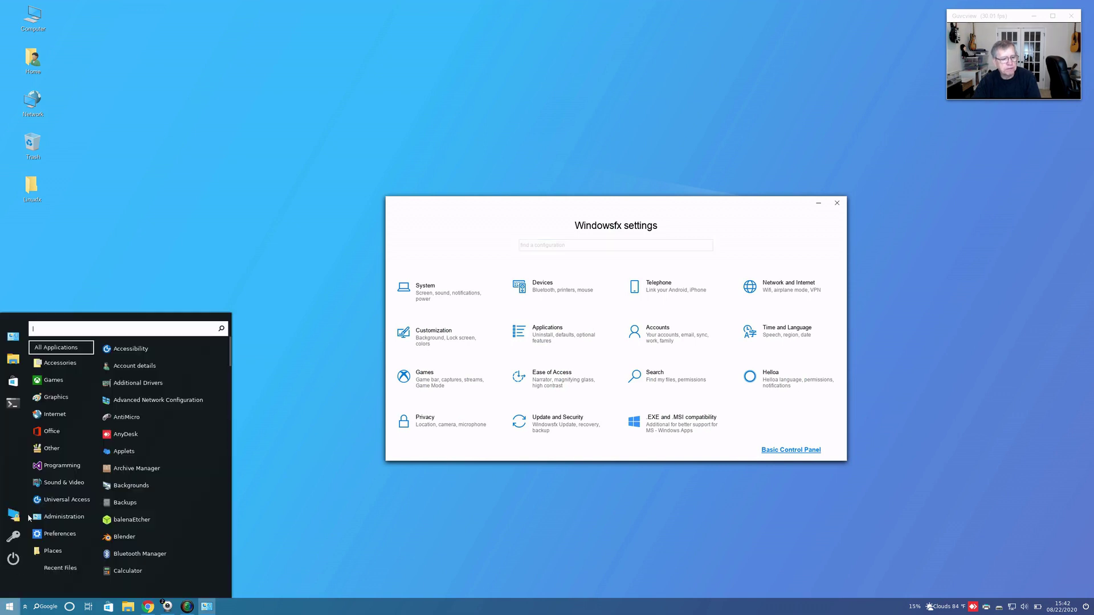
mouse_move(44, 576)
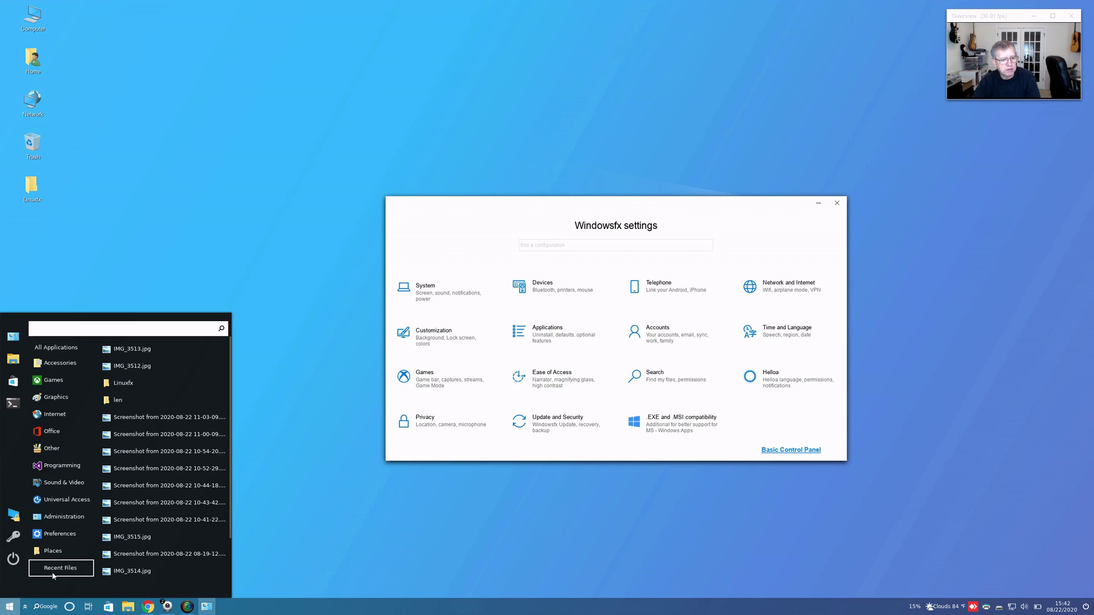
mouse_move(55, 379)
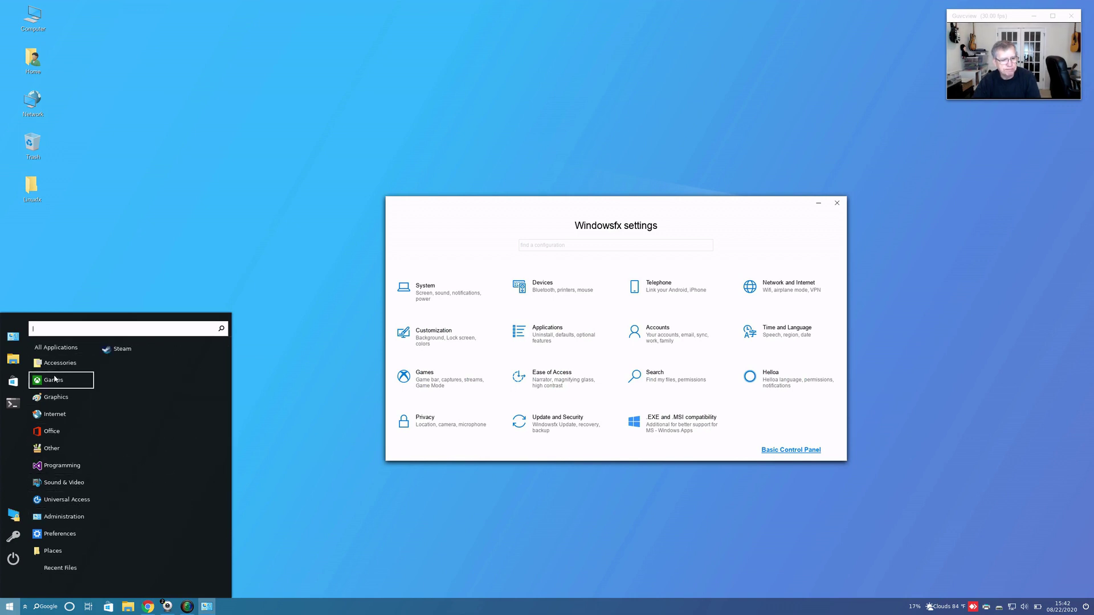
mouse_move(55, 406)
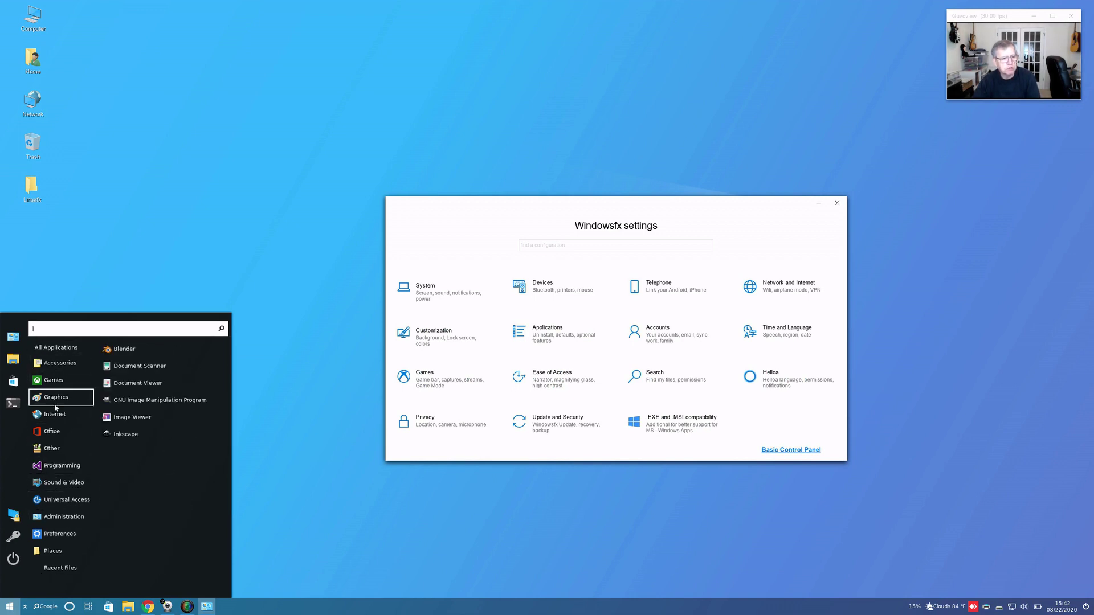
mouse_move(57, 487)
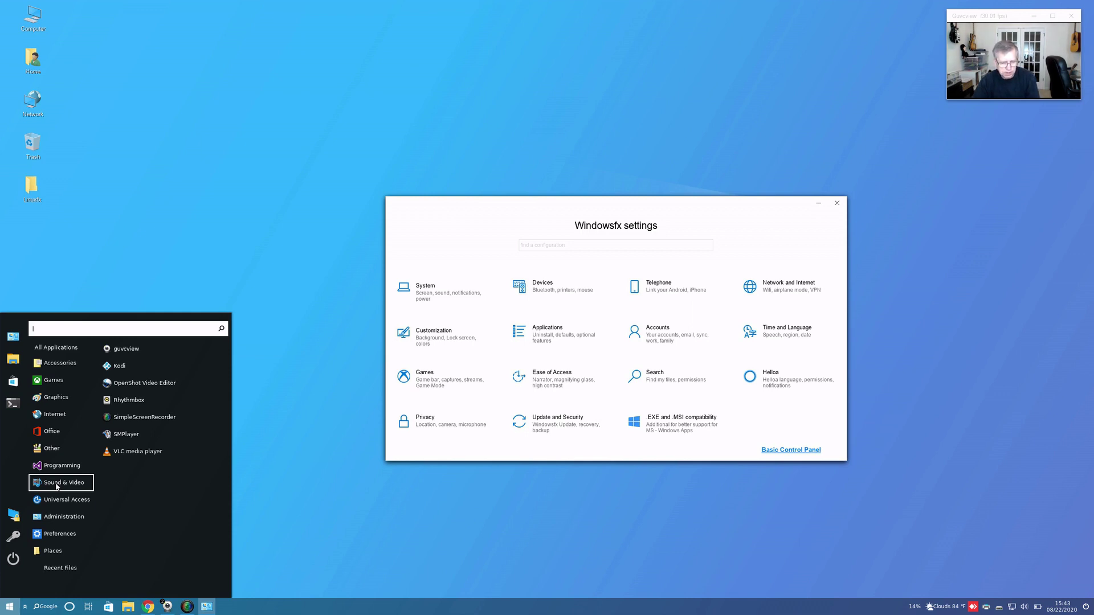
click(296, 515)
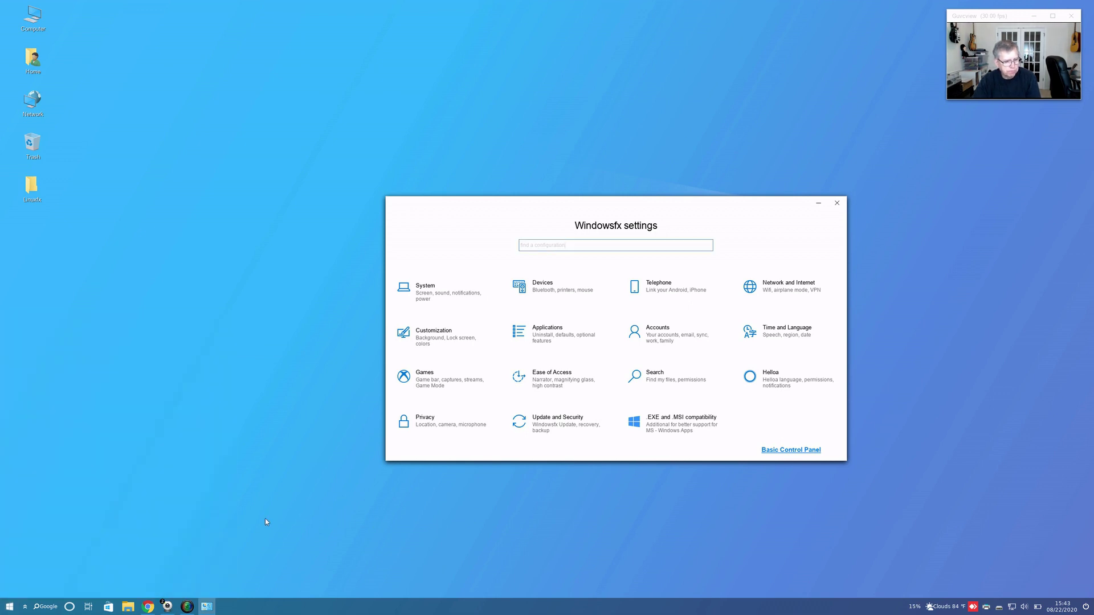
click(70, 607)
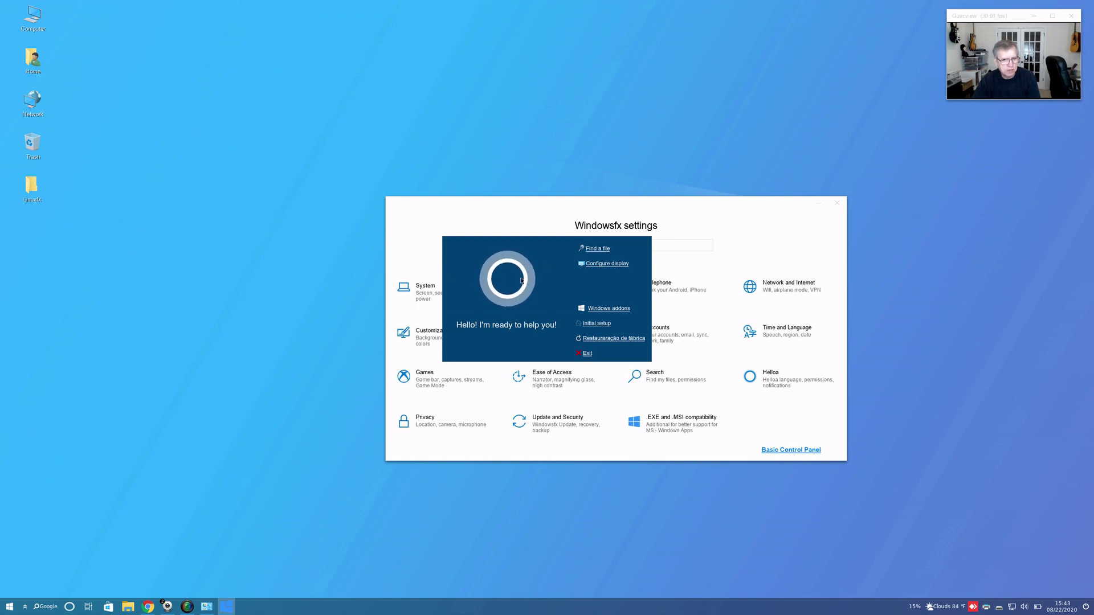
click(586, 353)
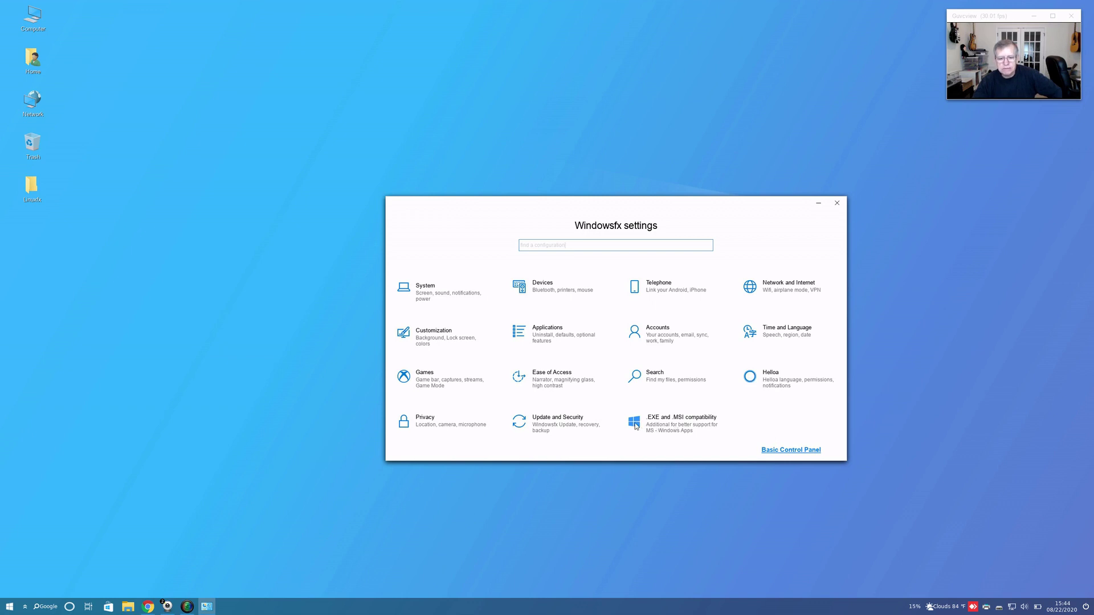
Step: In .EXE and .MSI compatibility, choose Install extra libraries and proceed to the install notice
click(653, 425)
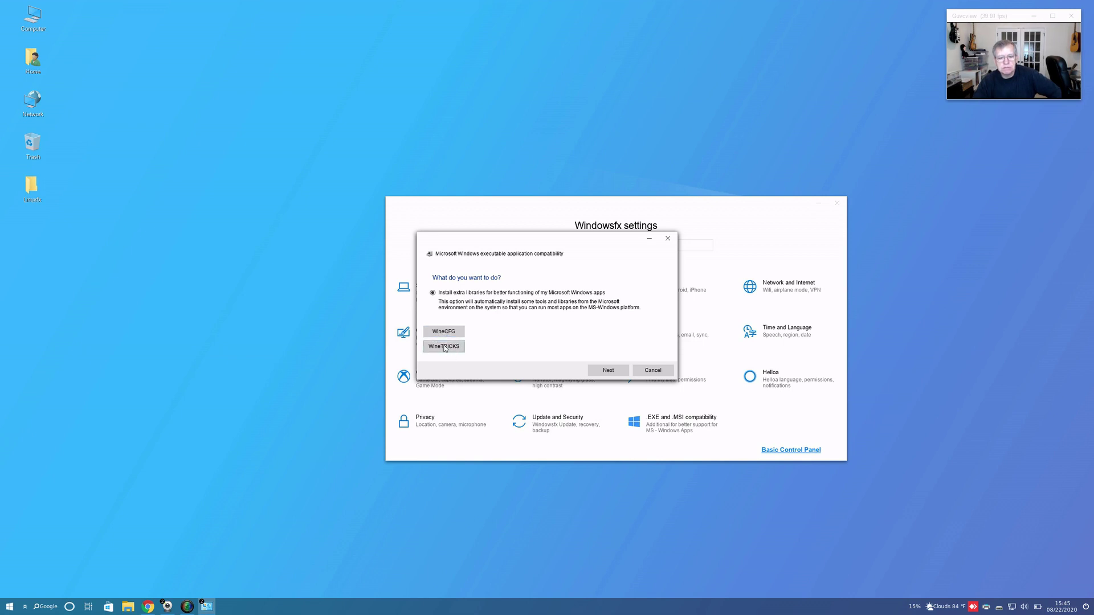
click(607, 371)
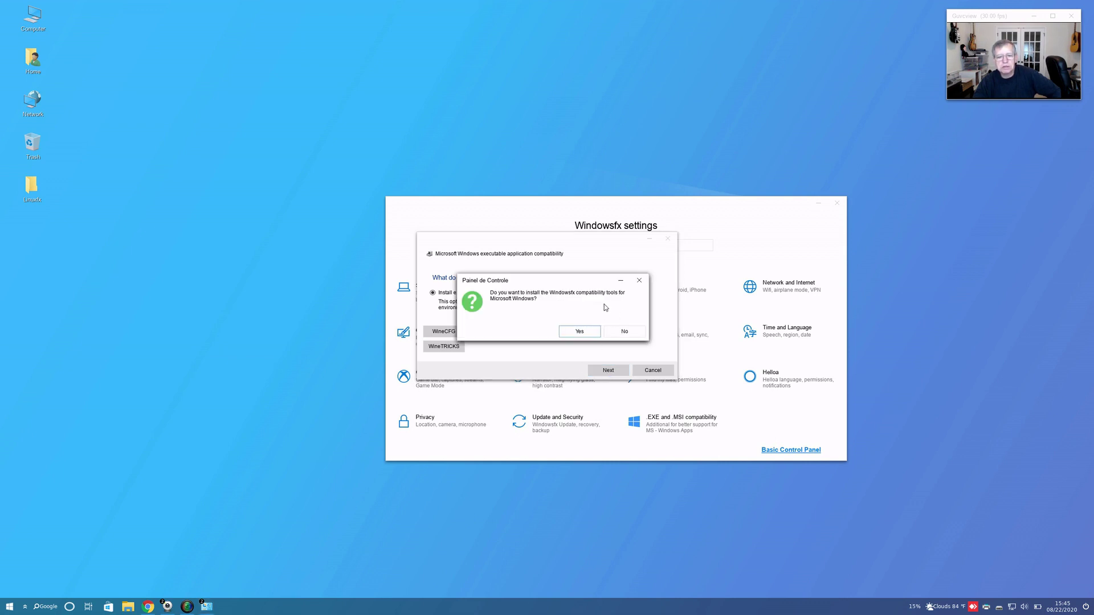
click(579, 333)
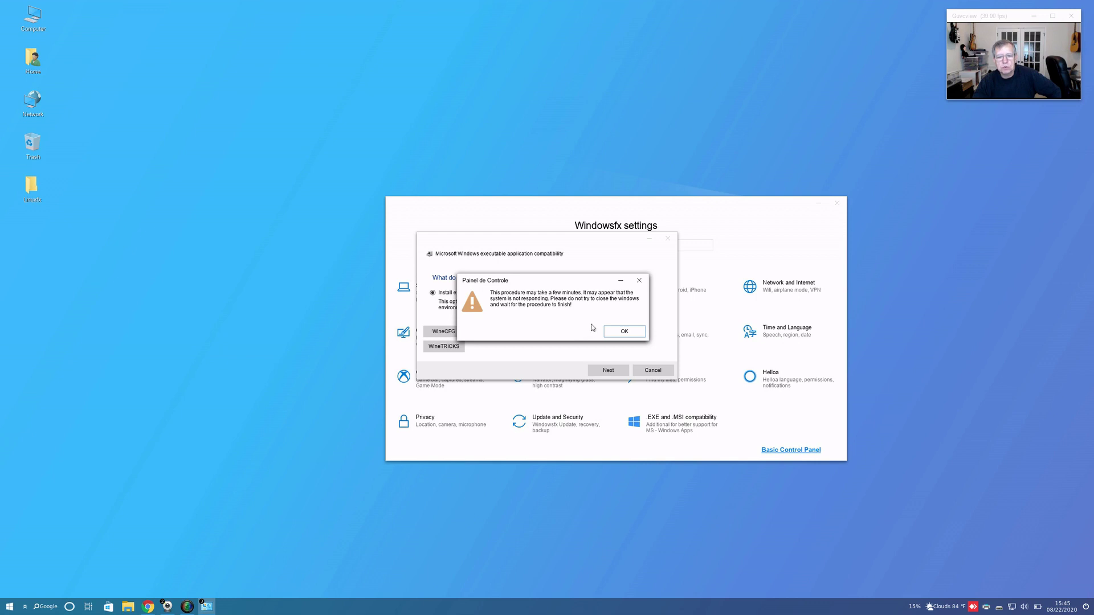
Step: Start the compatibility tools install, move its terminal to the lower right, and open the Linuxfx folder
click(624, 331)
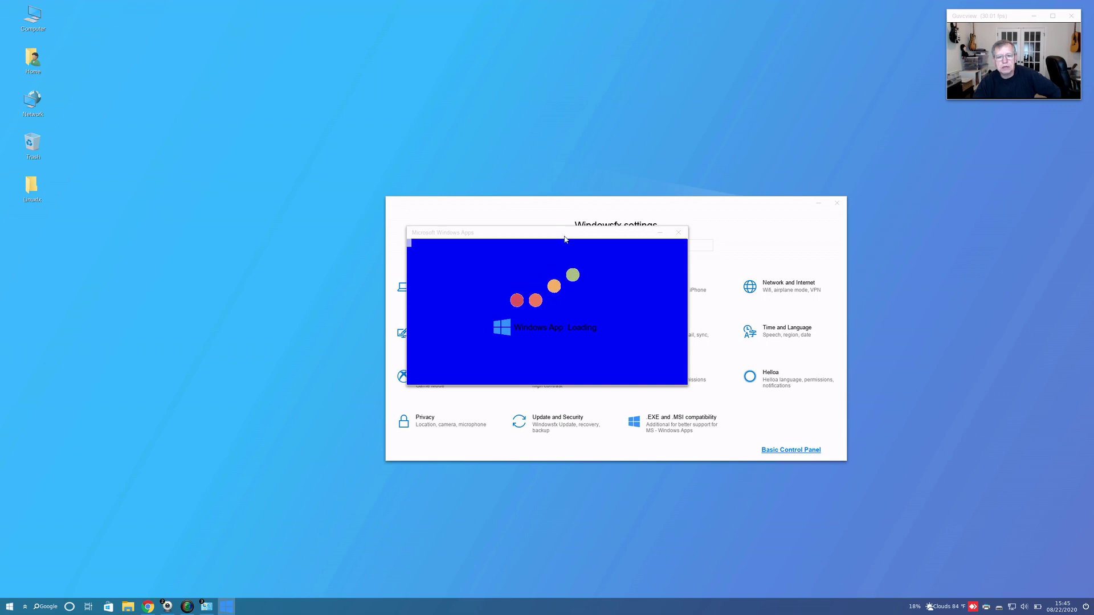
drag(566, 237, 828, 383)
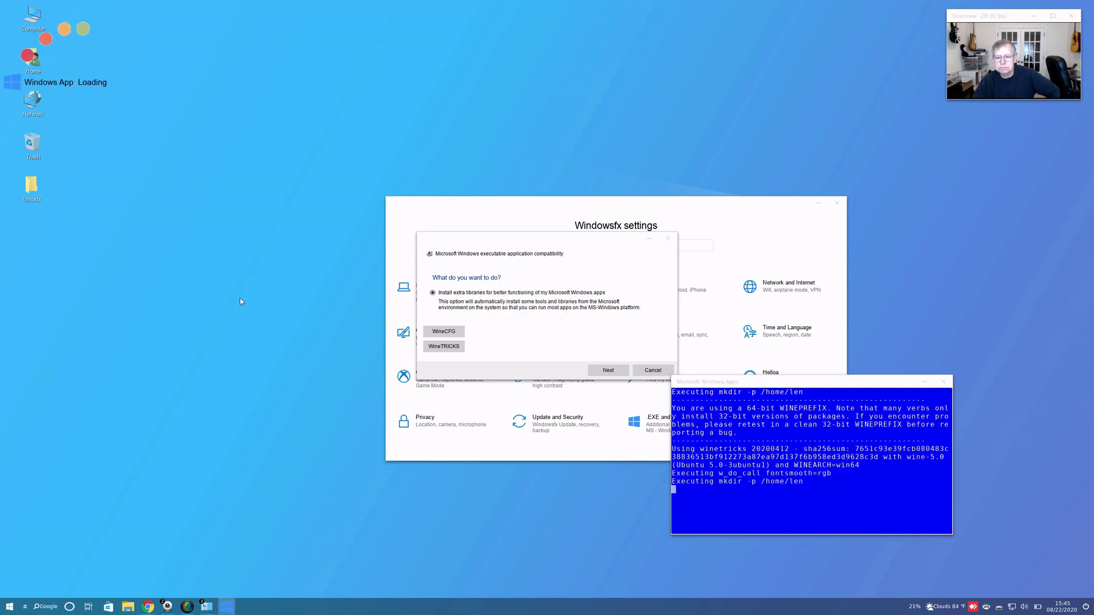
double_click(31, 188)
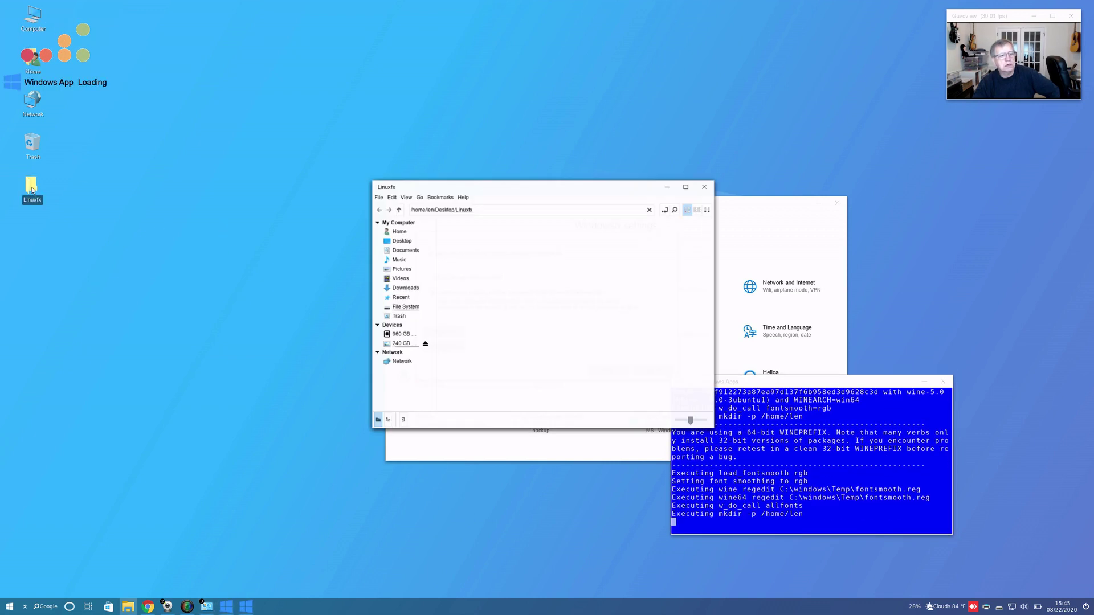
Step: View photos IMG_3513.jpg and IMG_3515.jpg, then open the 08-19-12 core update screenshot
drag(550, 191, 279, 138)
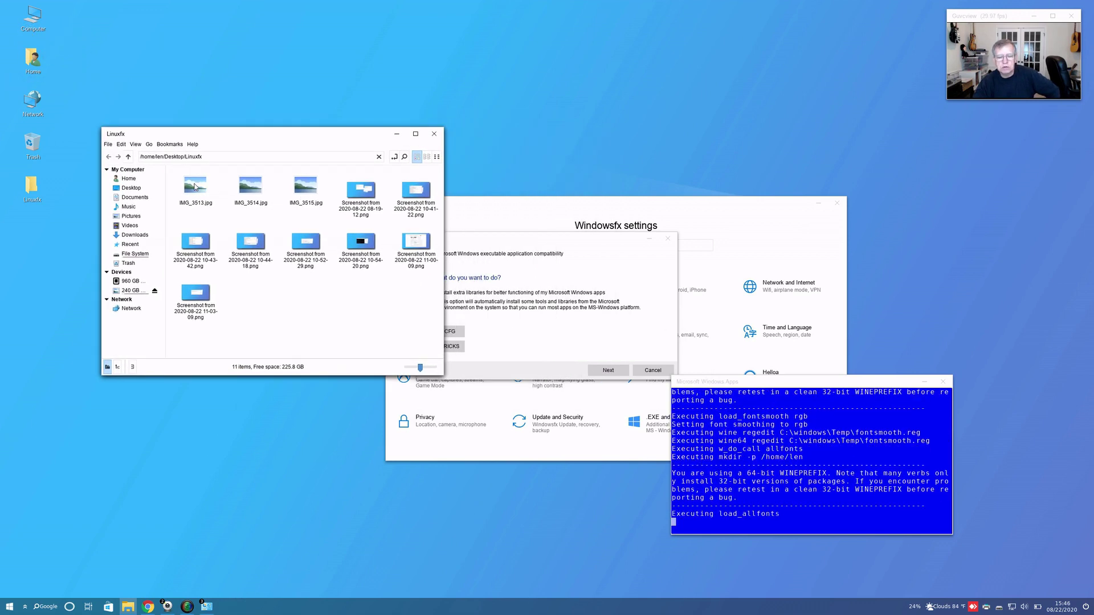
double_click(196, 185)
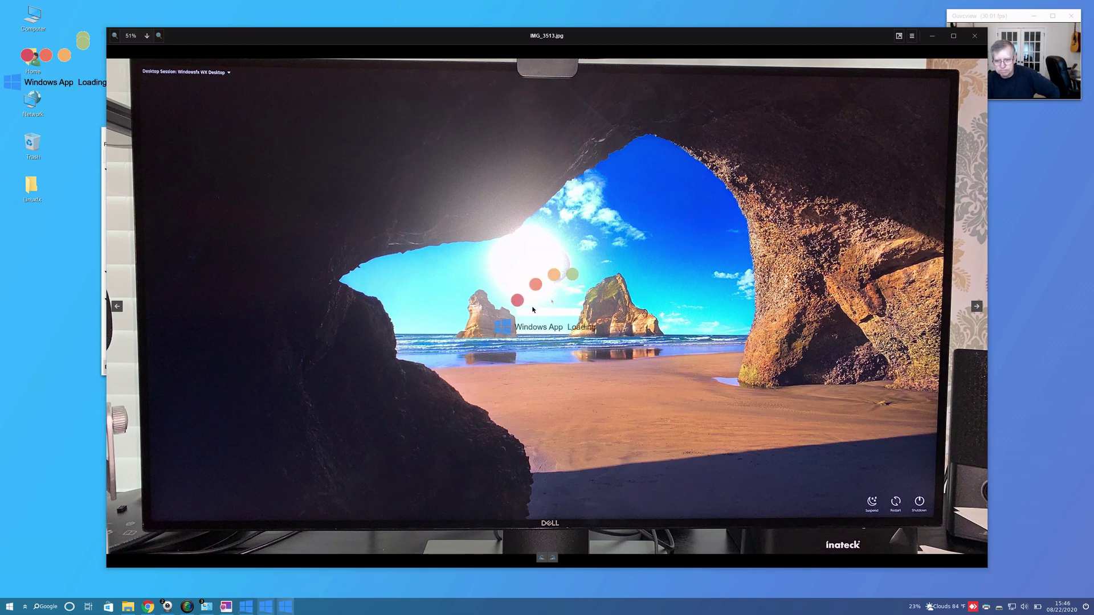
click(974, 39)
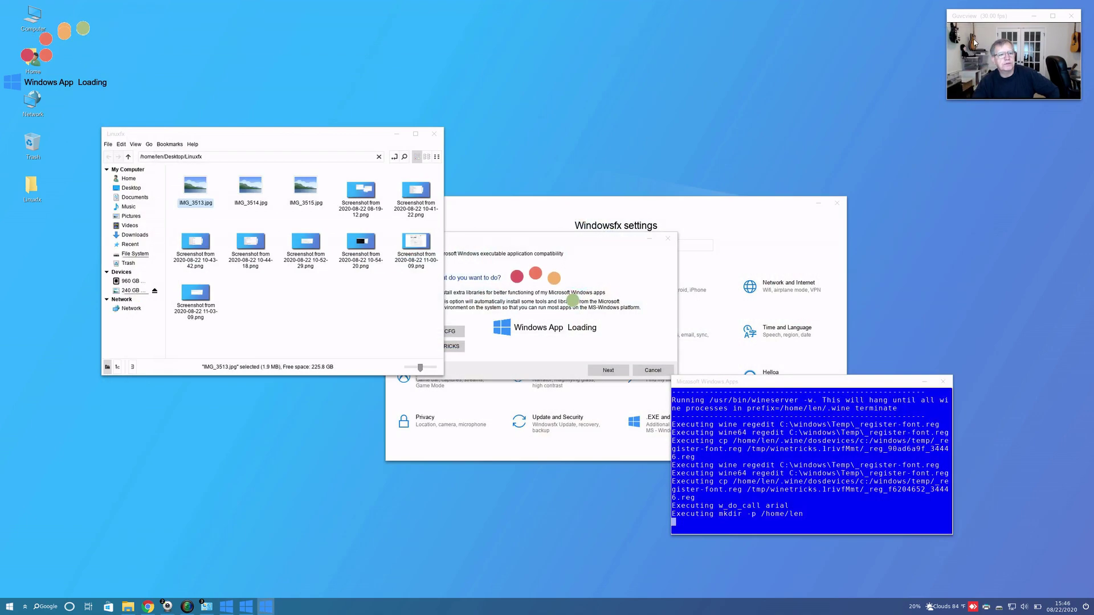
double_click(306, 189)
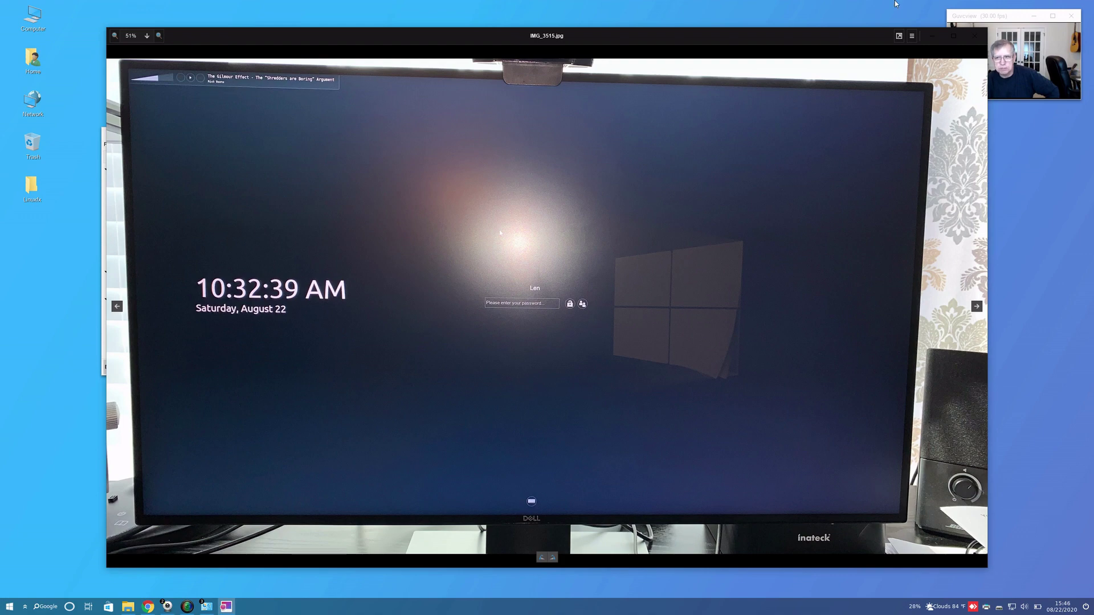
click(976, 36)
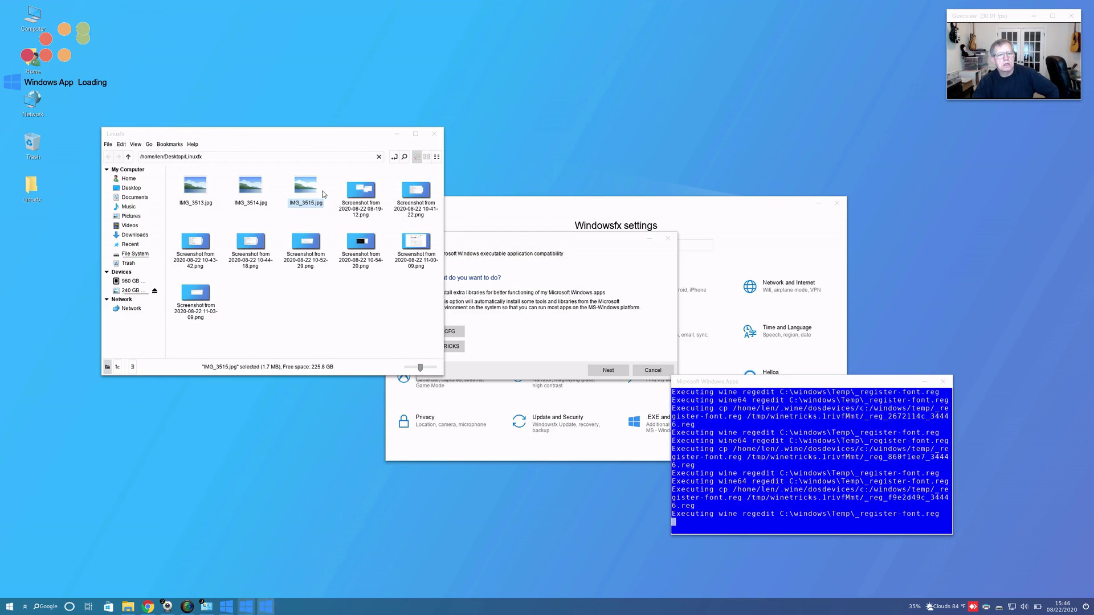
double_click(354, 192)
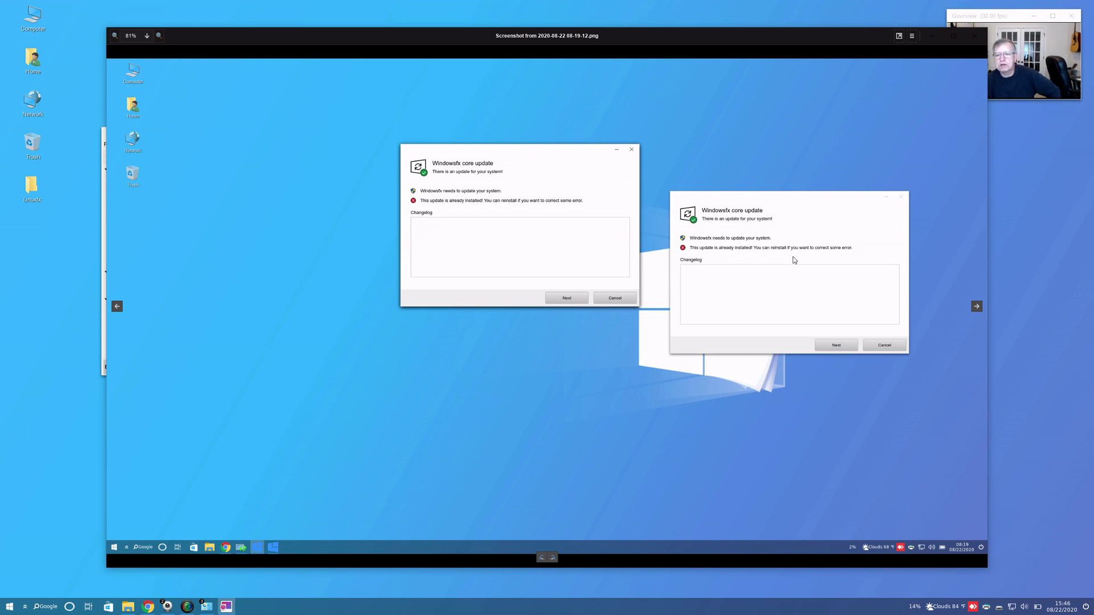
Step: Look through the 10-41-22 and 10-43-42 update screenshots, ending on the 10-44-18 drivers screenshot
click(974, 36)
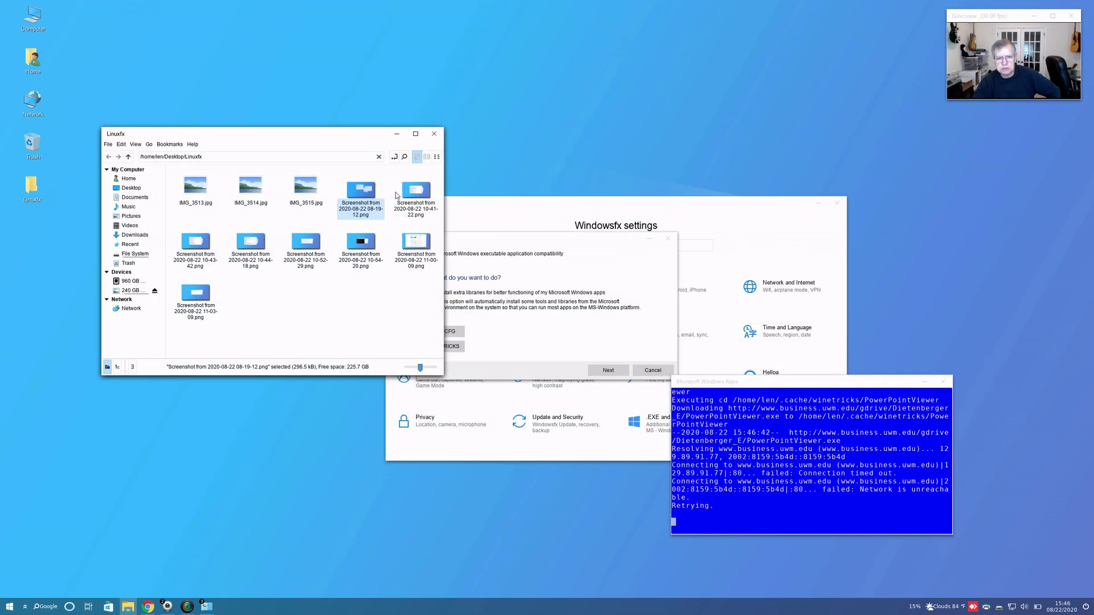
double_click(417, 191)
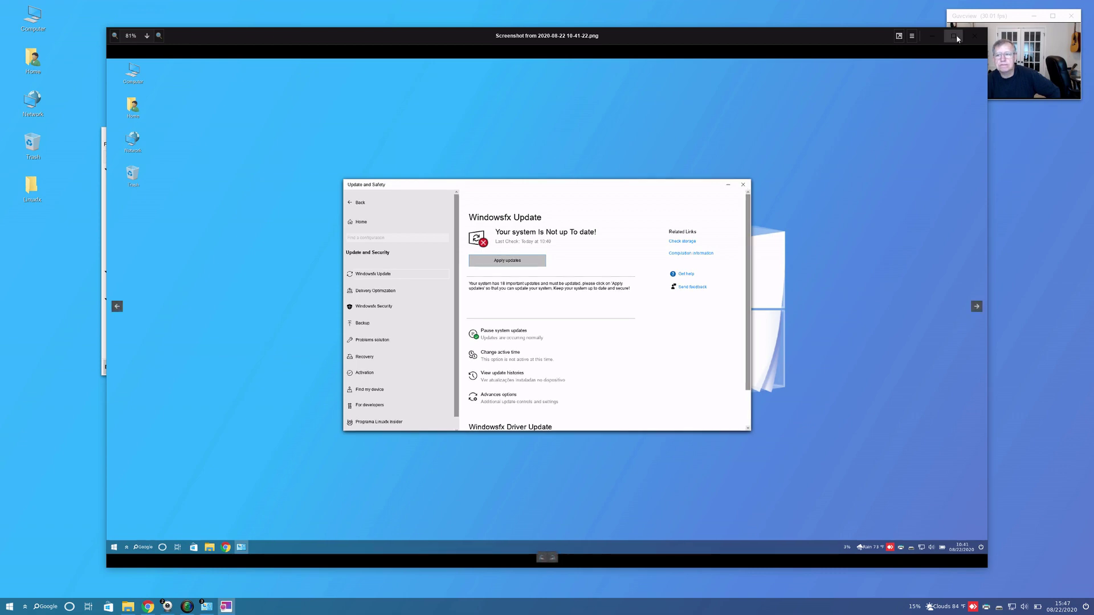
click(975, 36)
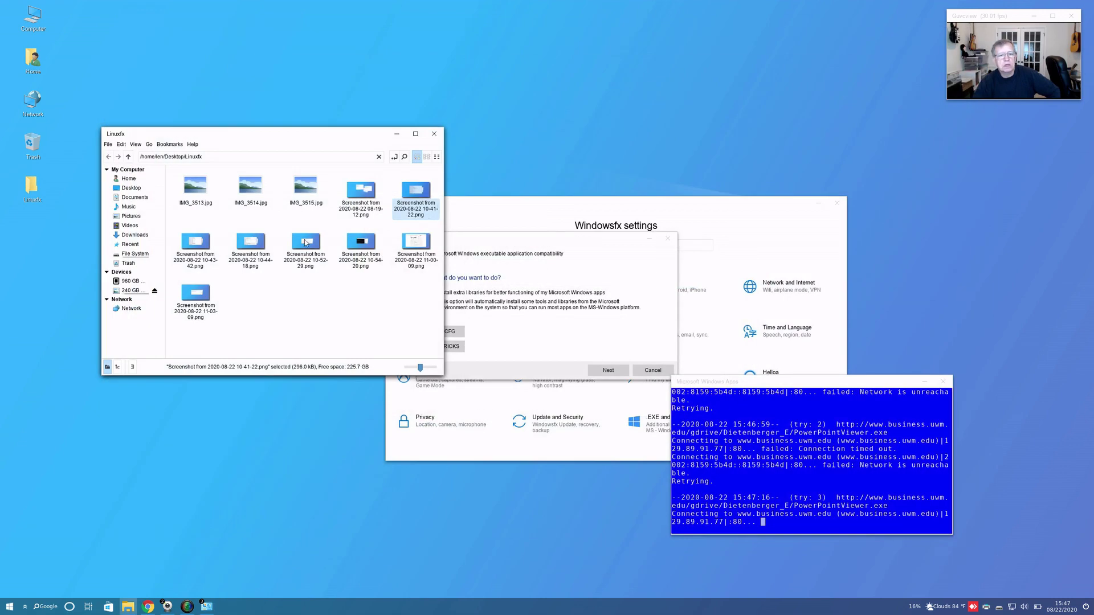
double_click(195, 242)
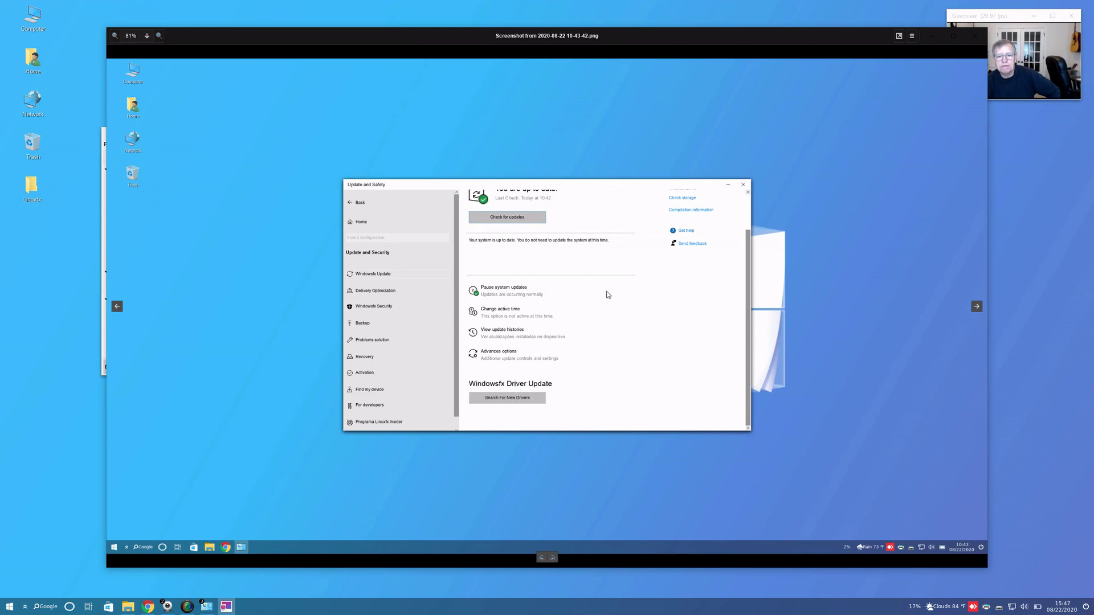
click(975, 37)
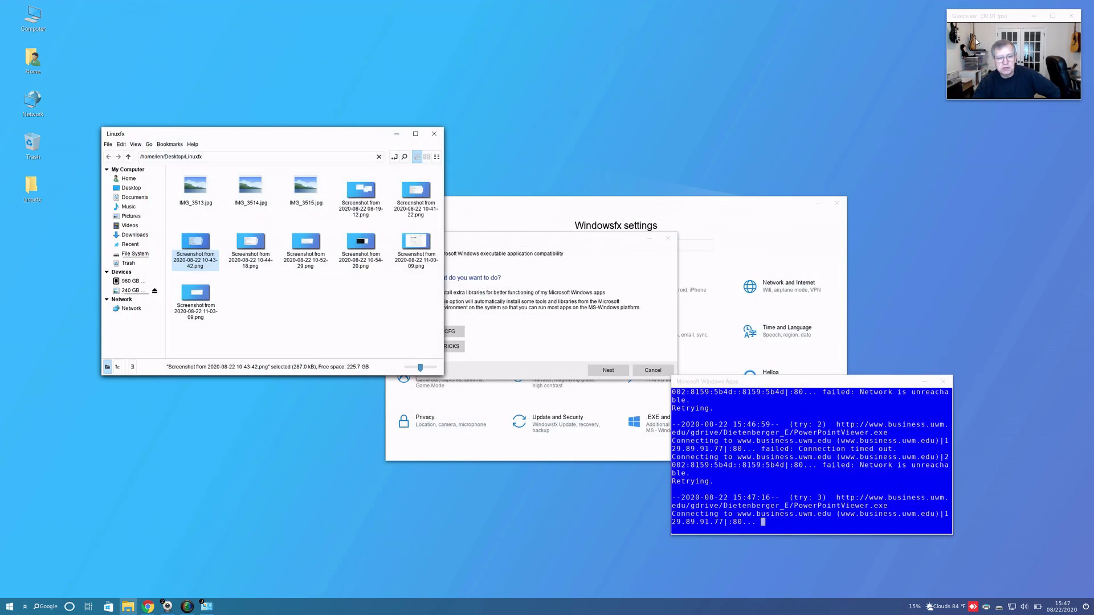
double_click(250, 245)
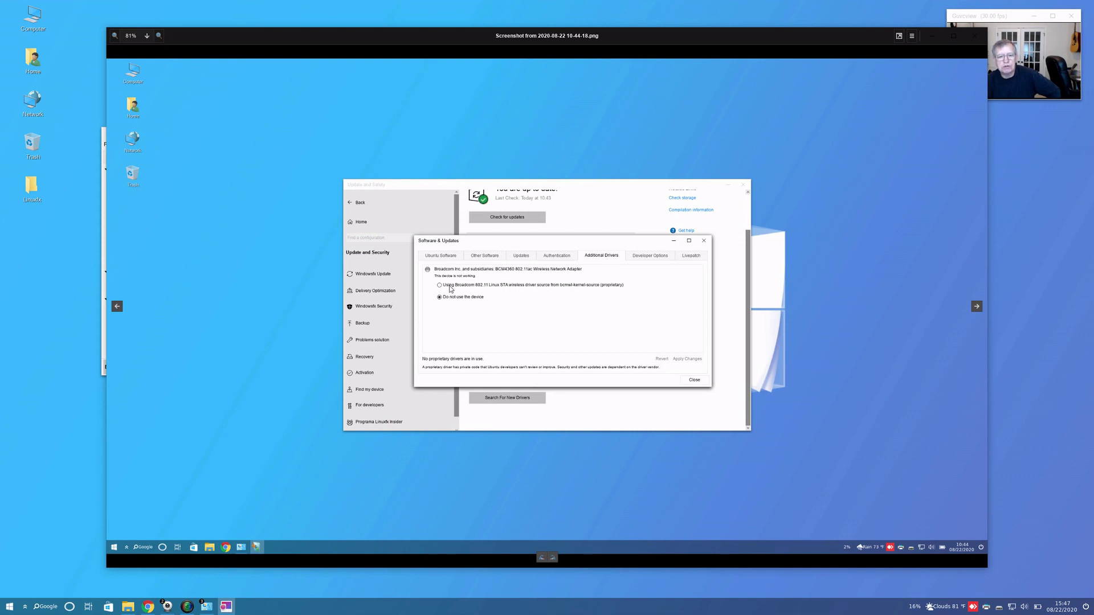
Step: View screenshots 10-52-29, 10-54-20 and 11-00-09 in turn, ending on the 11-03-09 Broadcom driver screenshot
click(974, 36)
double_click(314, 245)
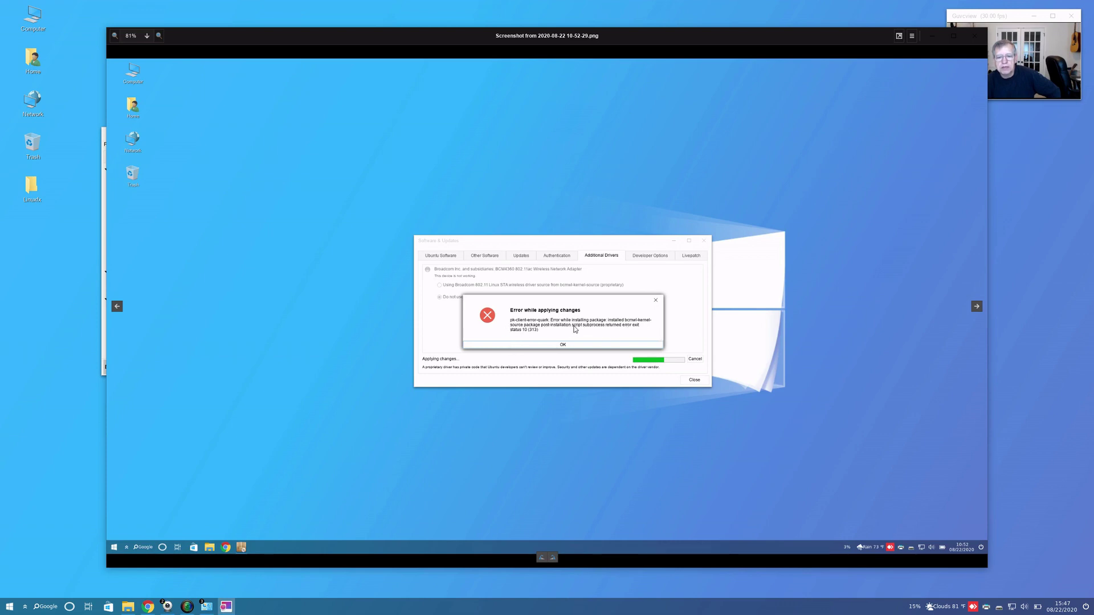
click(974, 36)
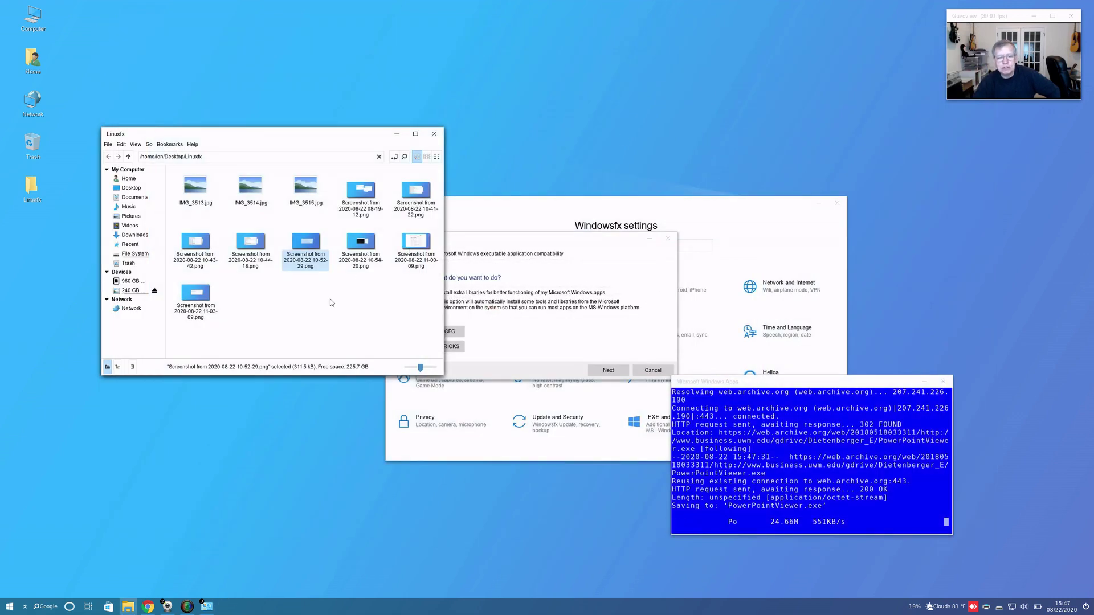
double_click(359, 249)
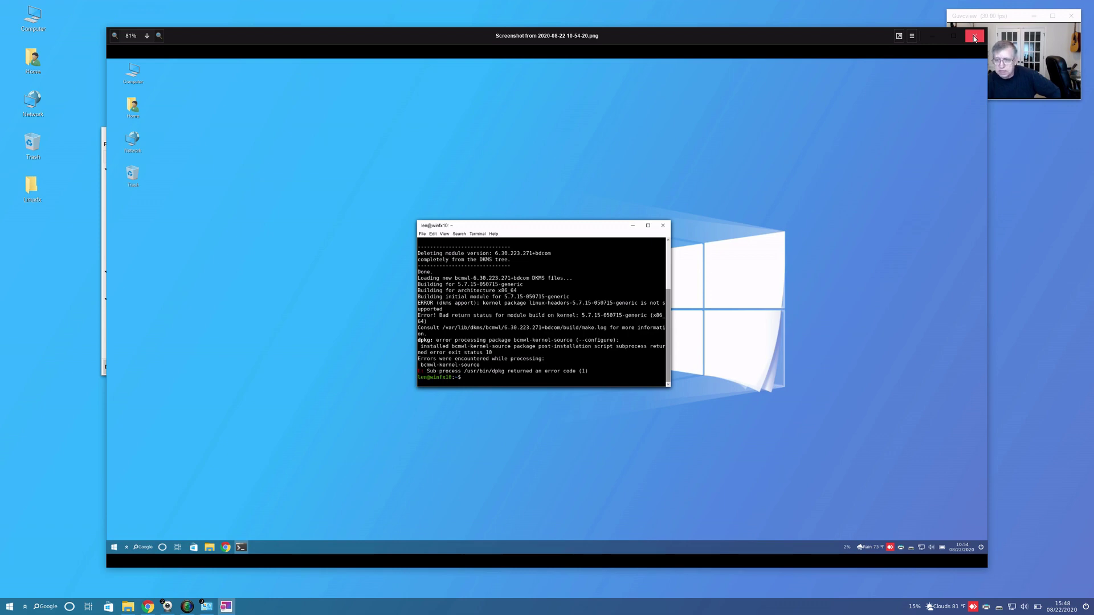
click(974, 36)
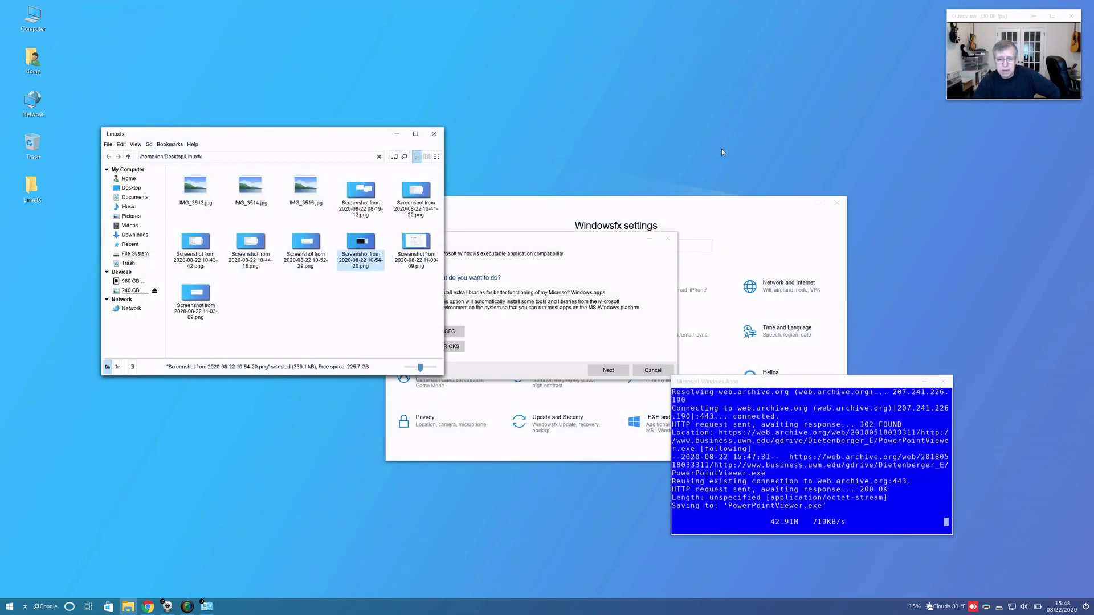
double_click(410, 241)
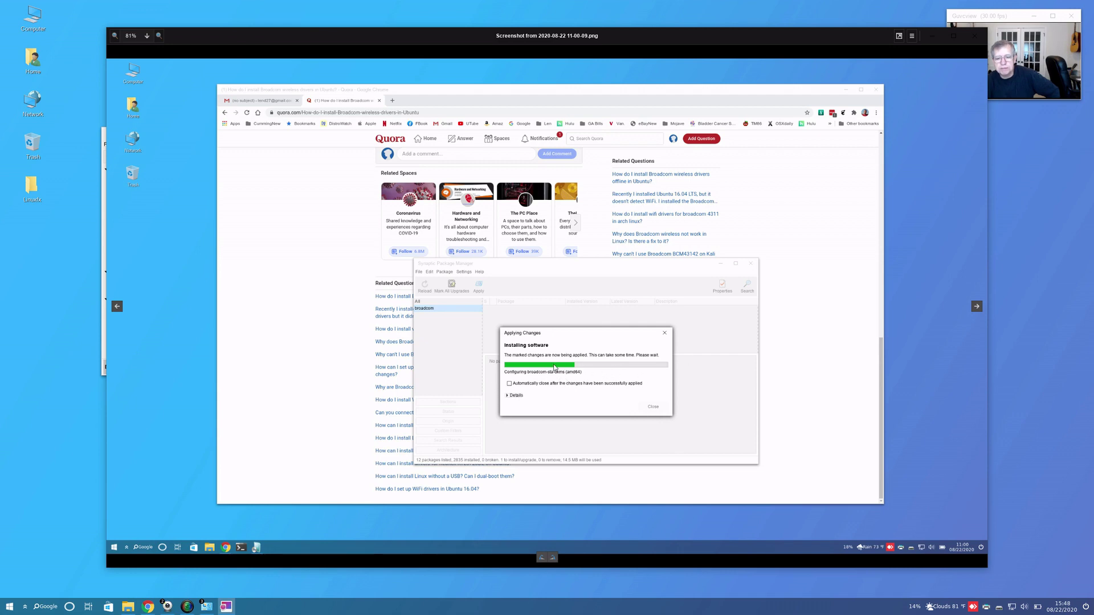
click(975, 36)
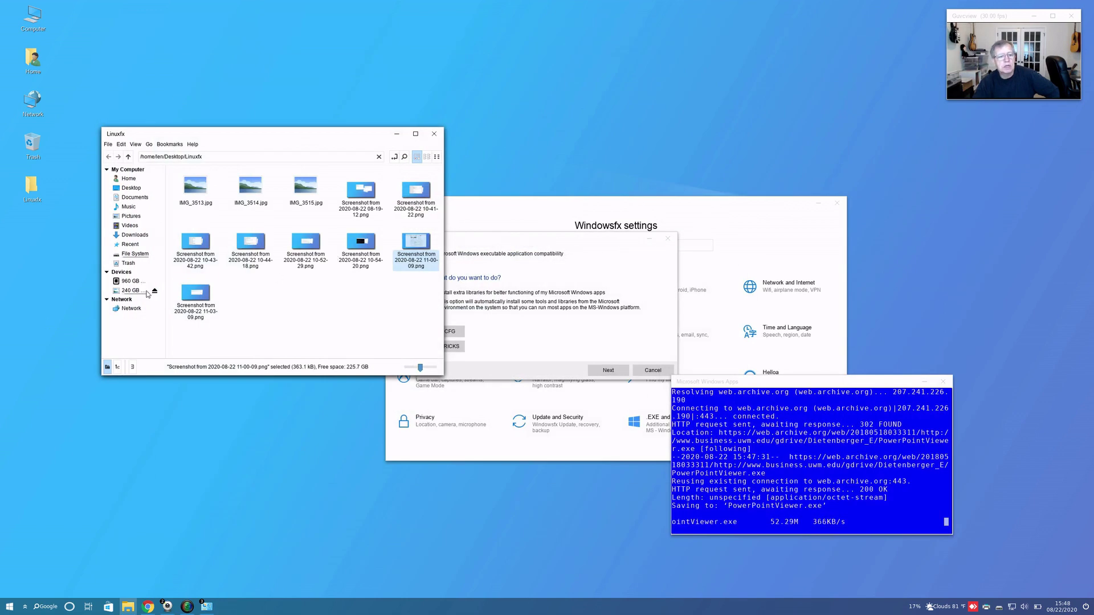
double_click(197, 294)
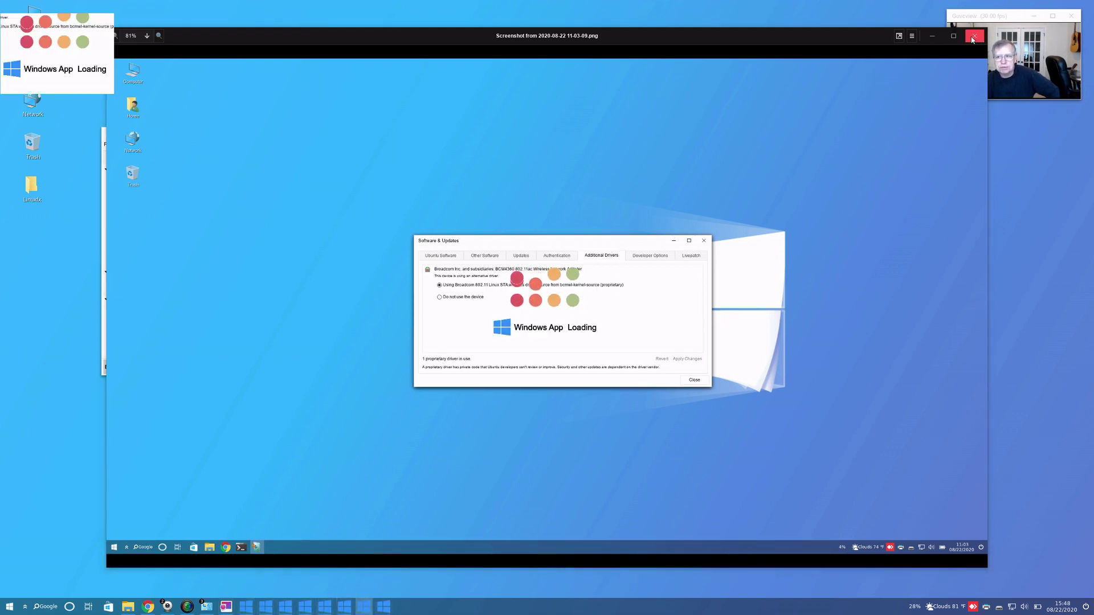
Step: Close the 11-03-09 screenshot and move the screen recorder window out of the way
click(974, 38)
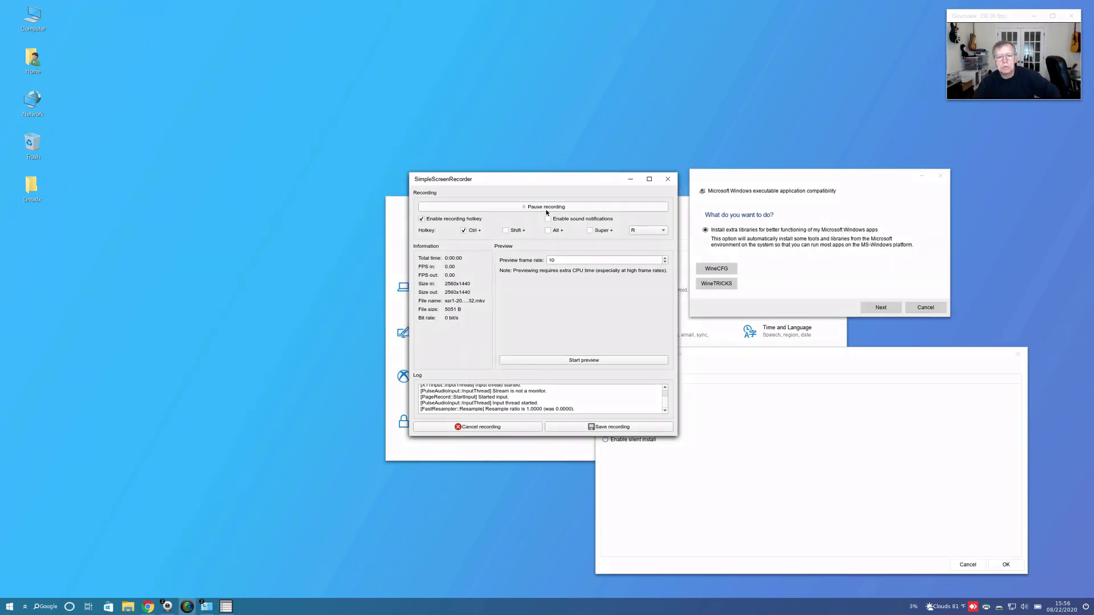
click(631, 179)
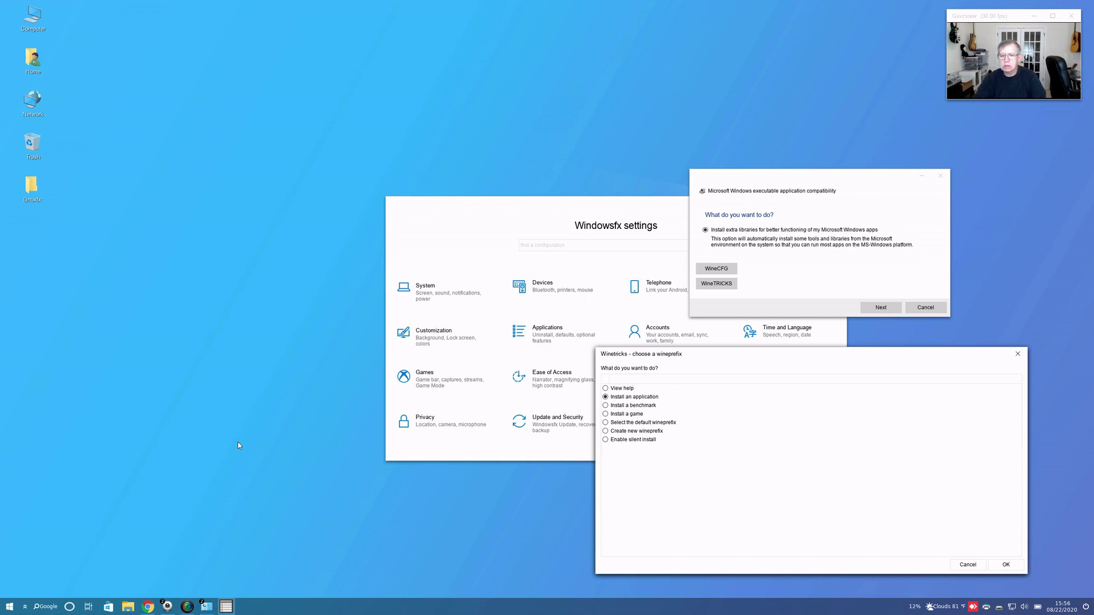
Step: Check the Wine configuration set to Windows 10, then choose to install an application in Winetricks
click(718, 268)
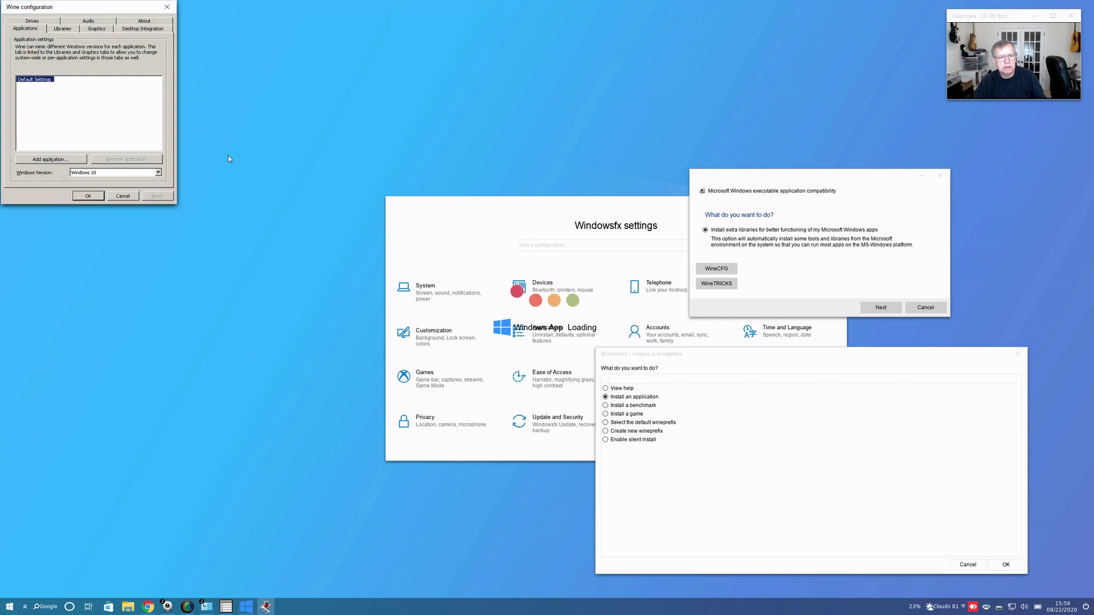
click(95, 197)
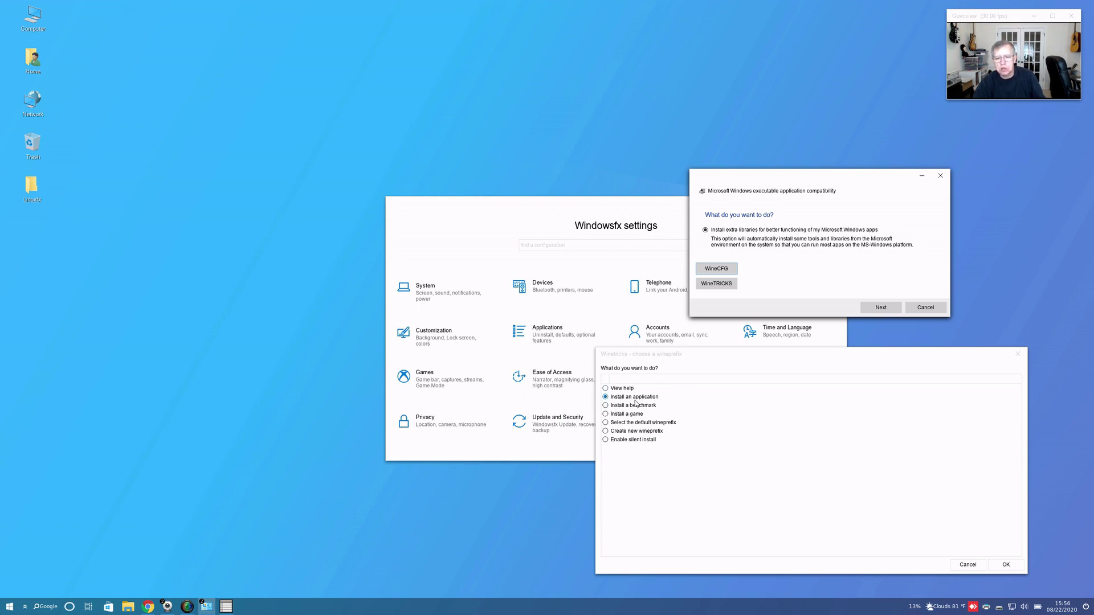
click(1006, 565)
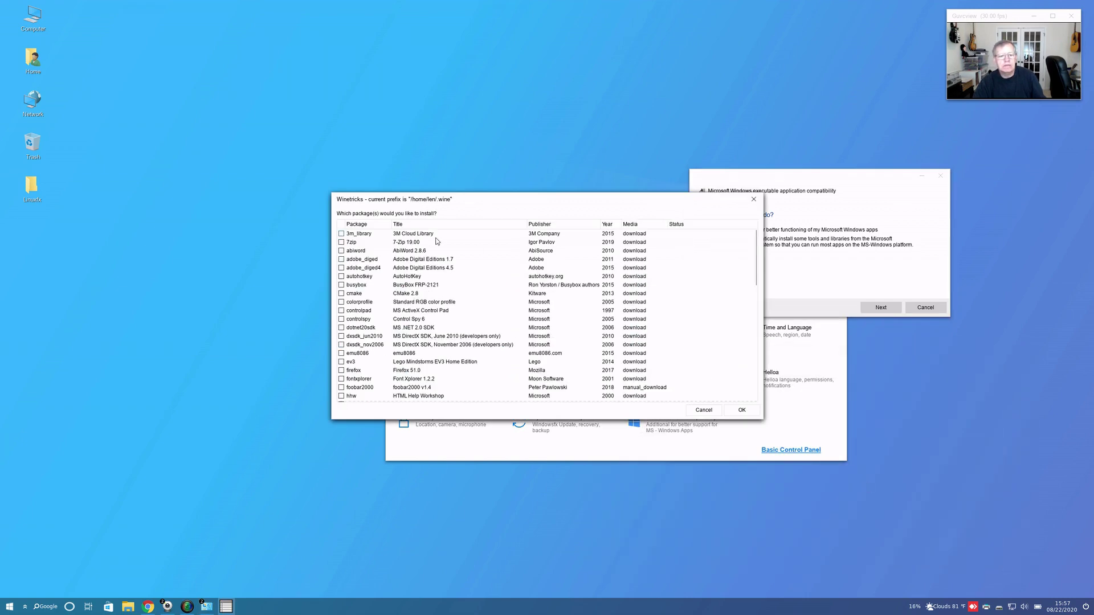
scroll(438, 347, down, 3)
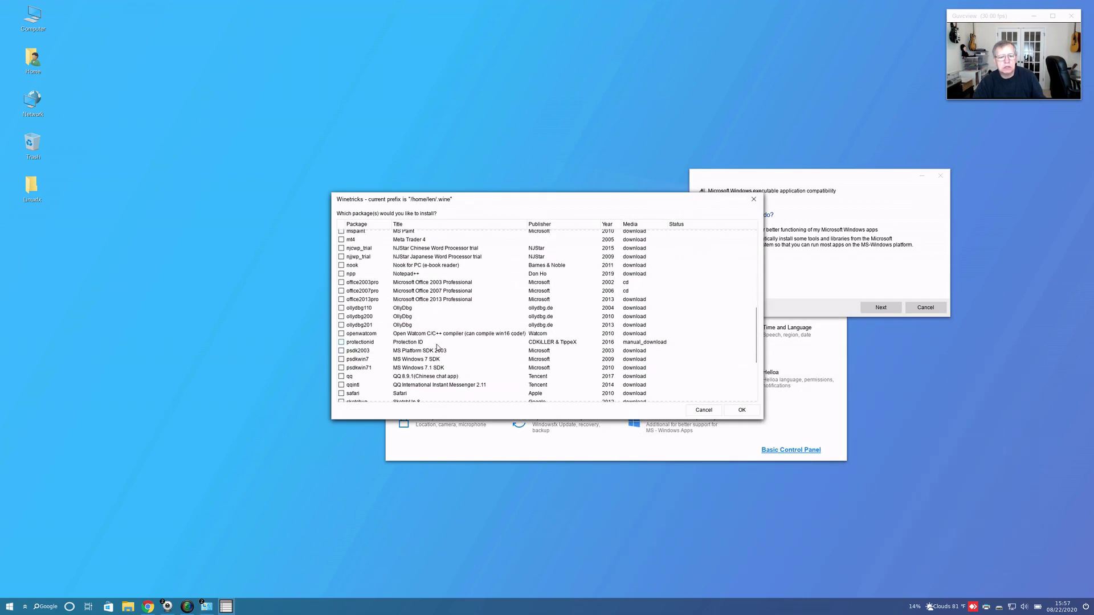
scroll(437, 344, down, 4)
scroll(436, 344, up, 4)
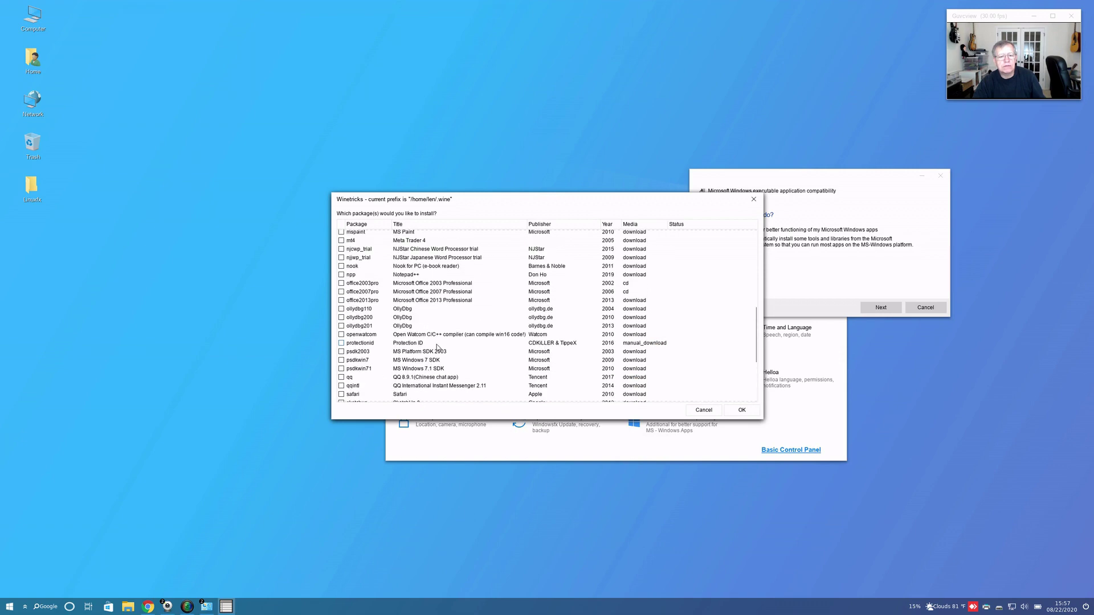
scroll(509, 368, down, 5)
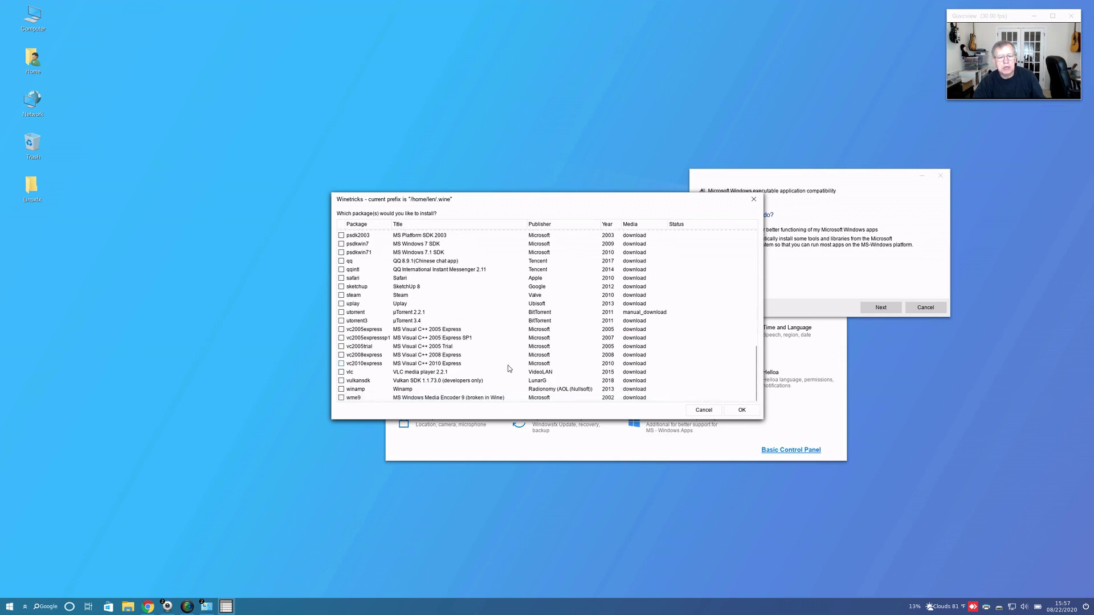
scroll(497, 370, up, 5)
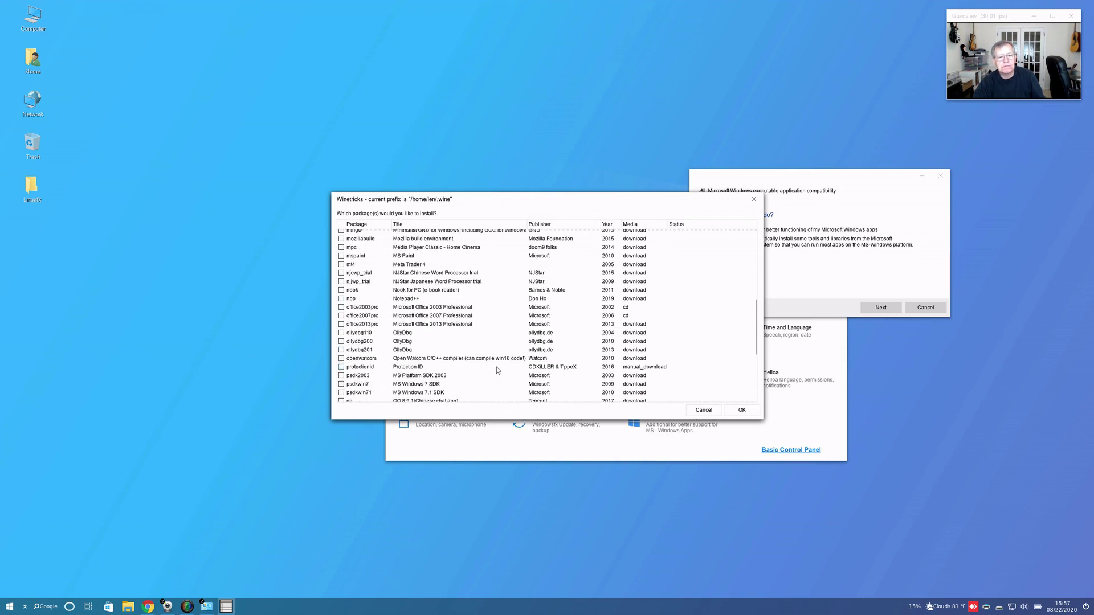
scroll(497, 367, up, 15)
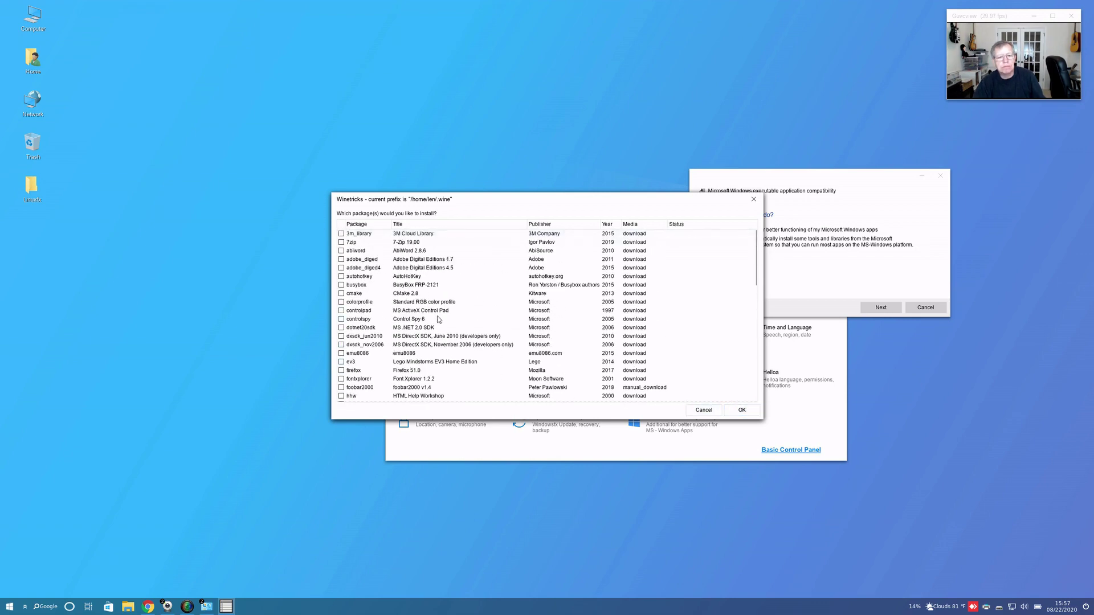
scroll(438, 320, down, 3)
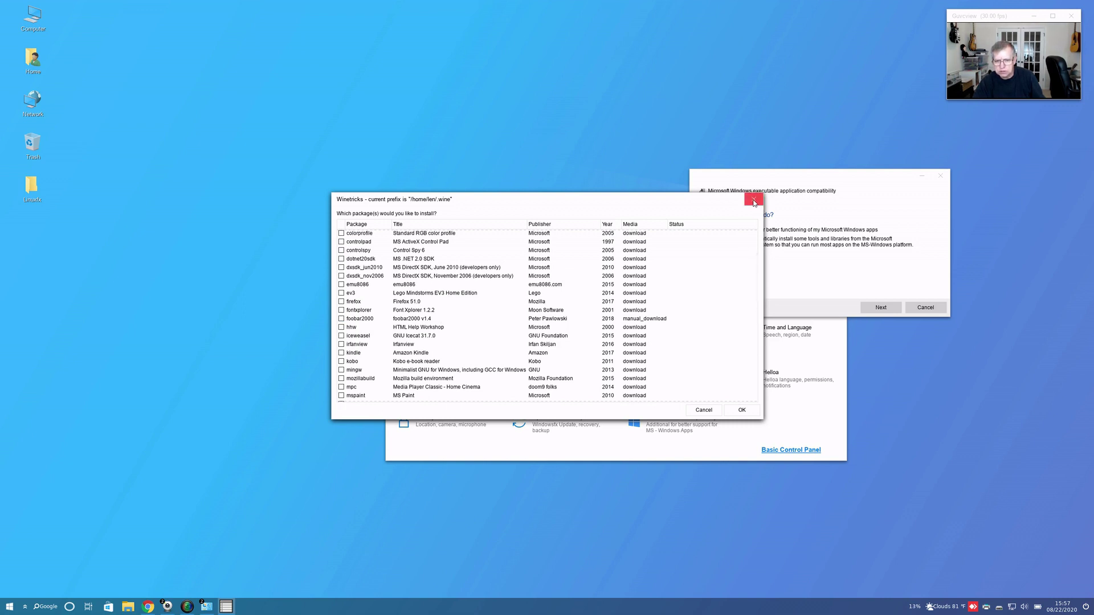
click(704, 409)
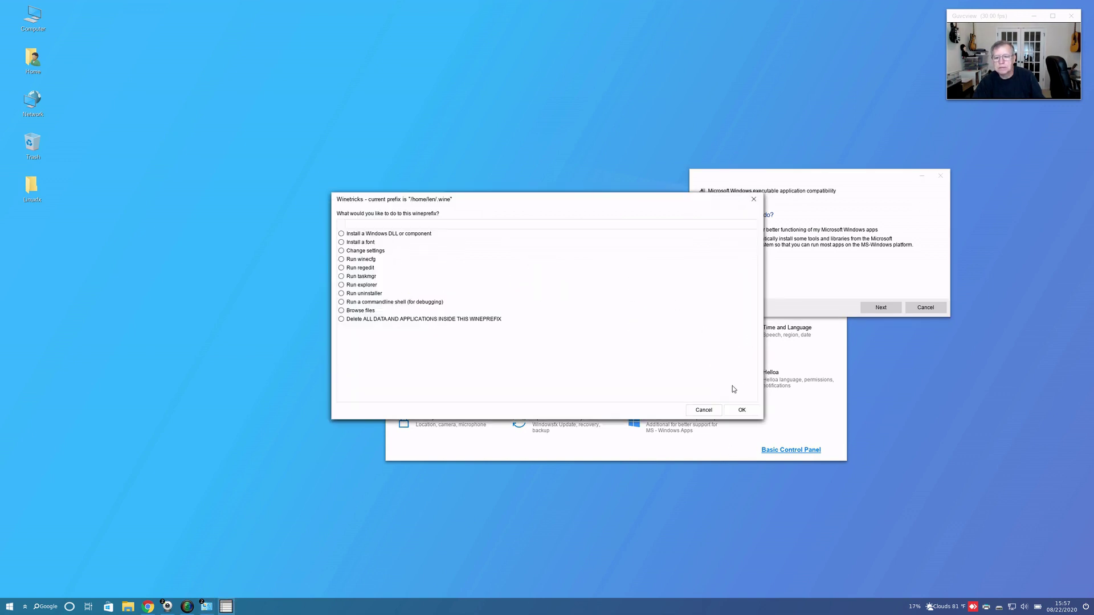
Step: Back out of the package list, close the compatibility window and decline Winetricks usage statistics
click(696, 410)
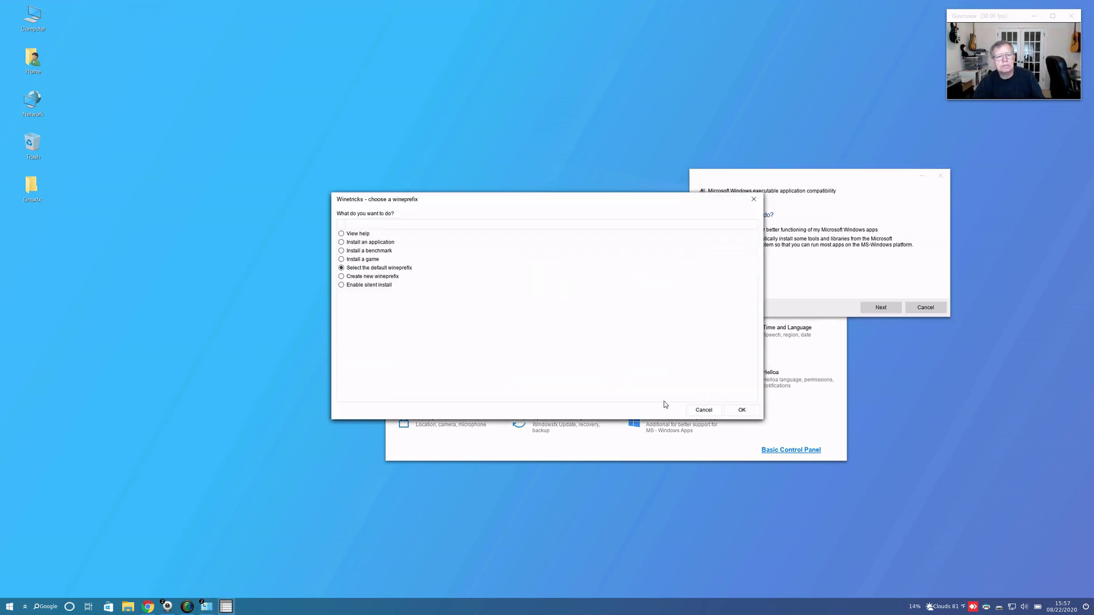
click(926, 307)
click(743, 411)
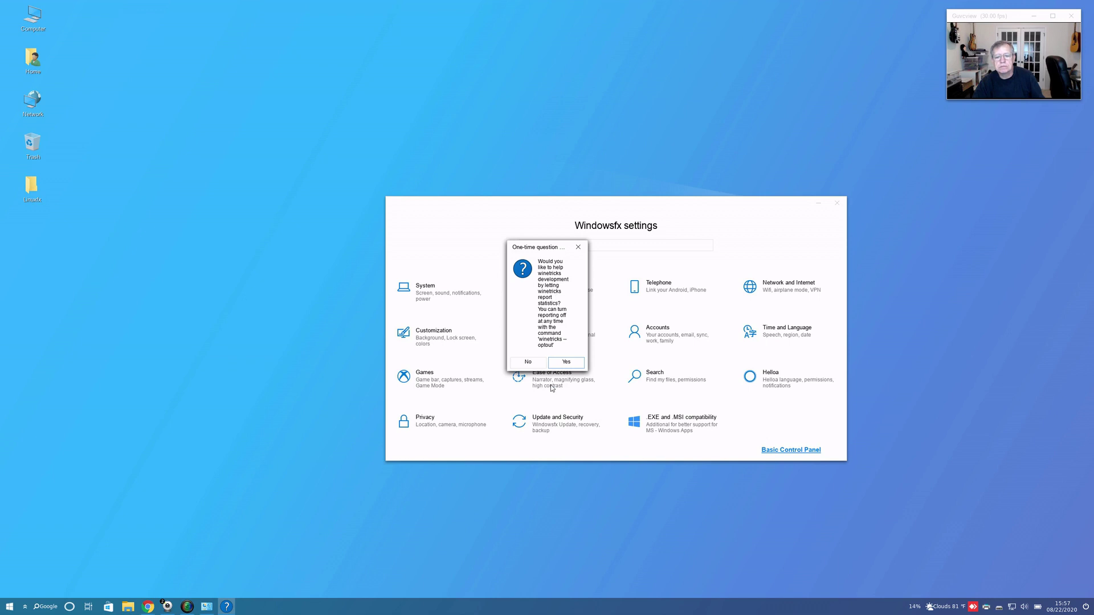
click(528, 362)
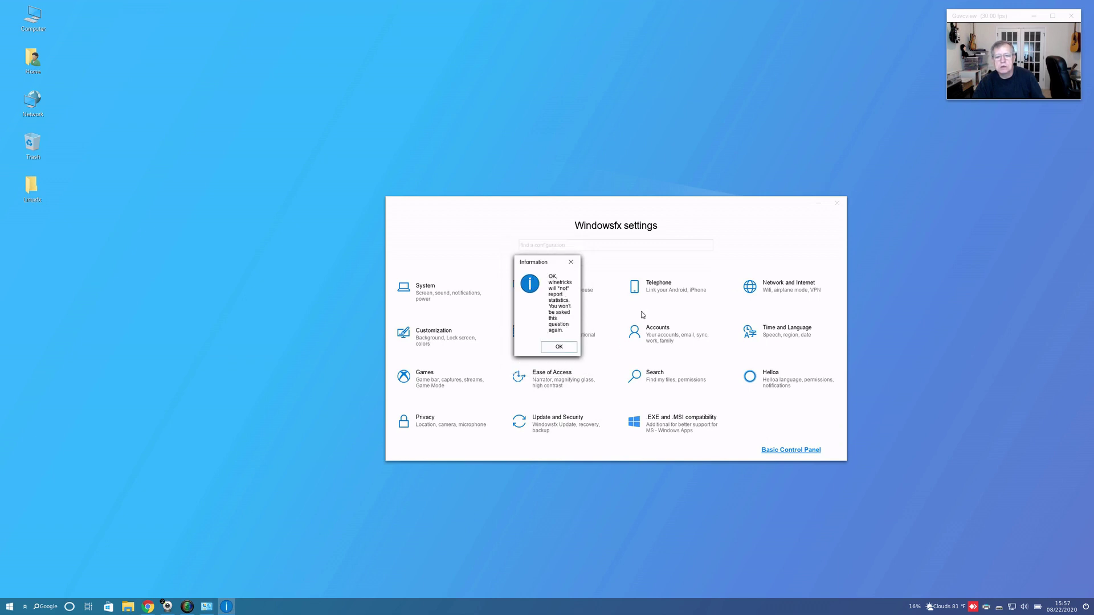
click(559, 347)
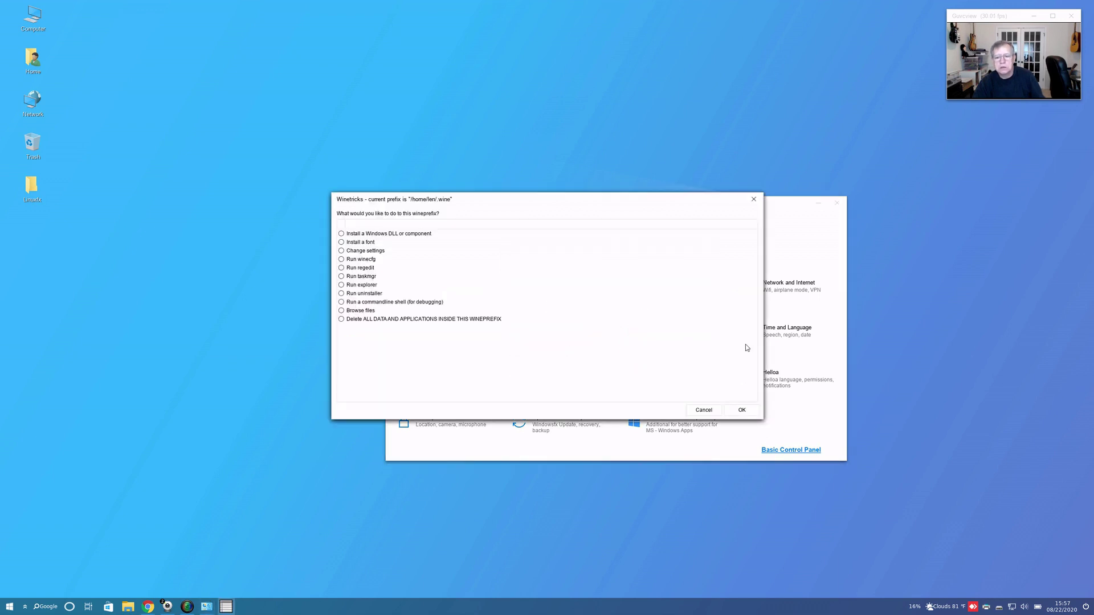
Step: Exit Winetricks completely and close the Windowsfx settings window
click(712, 412)
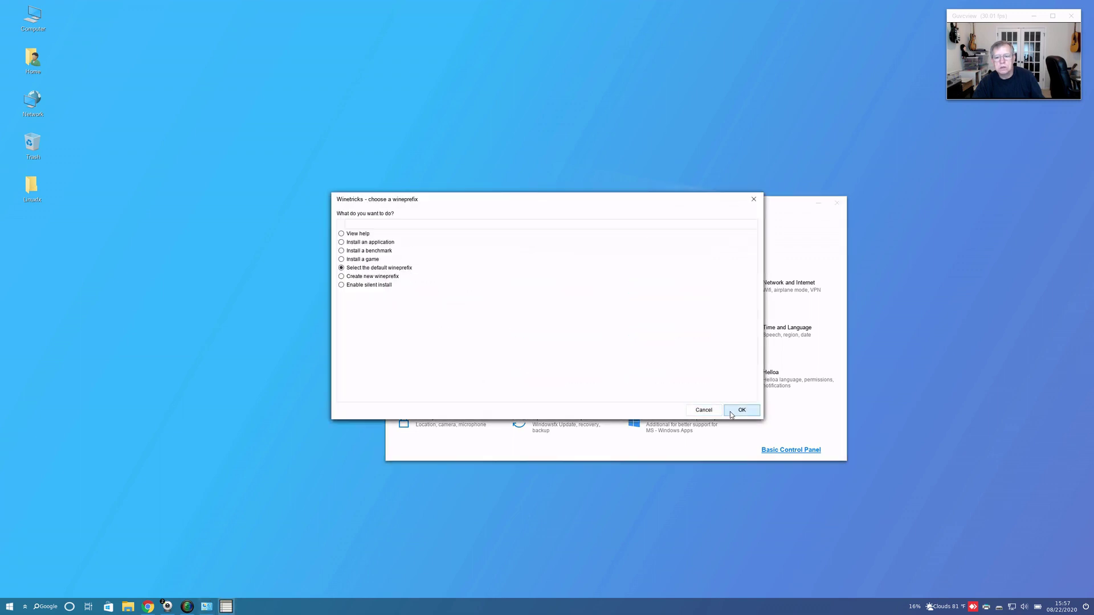
click(704, 410)
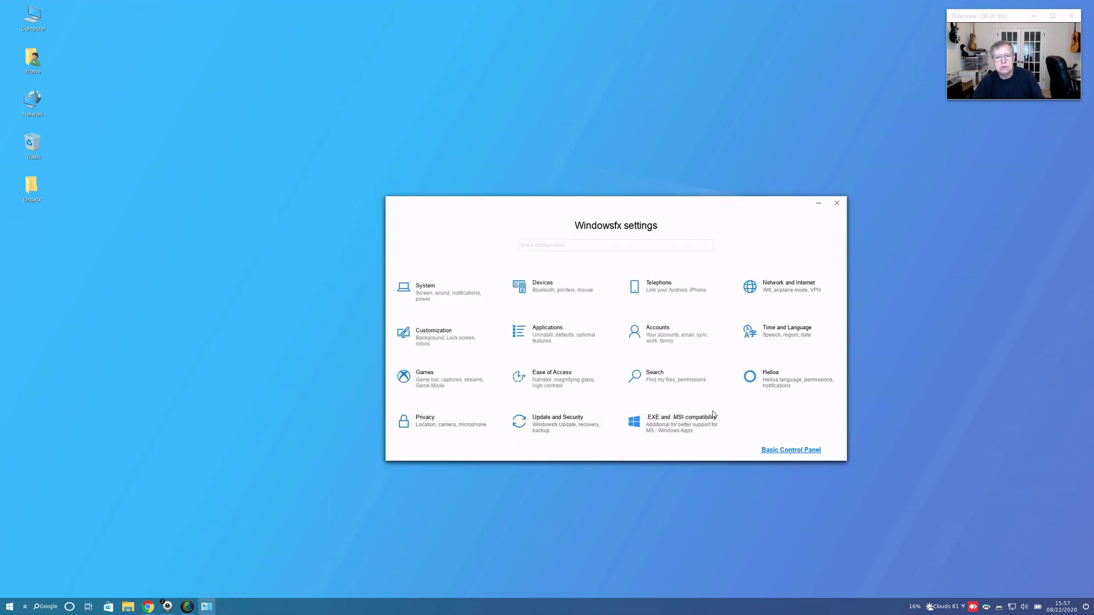
click(837, 203)
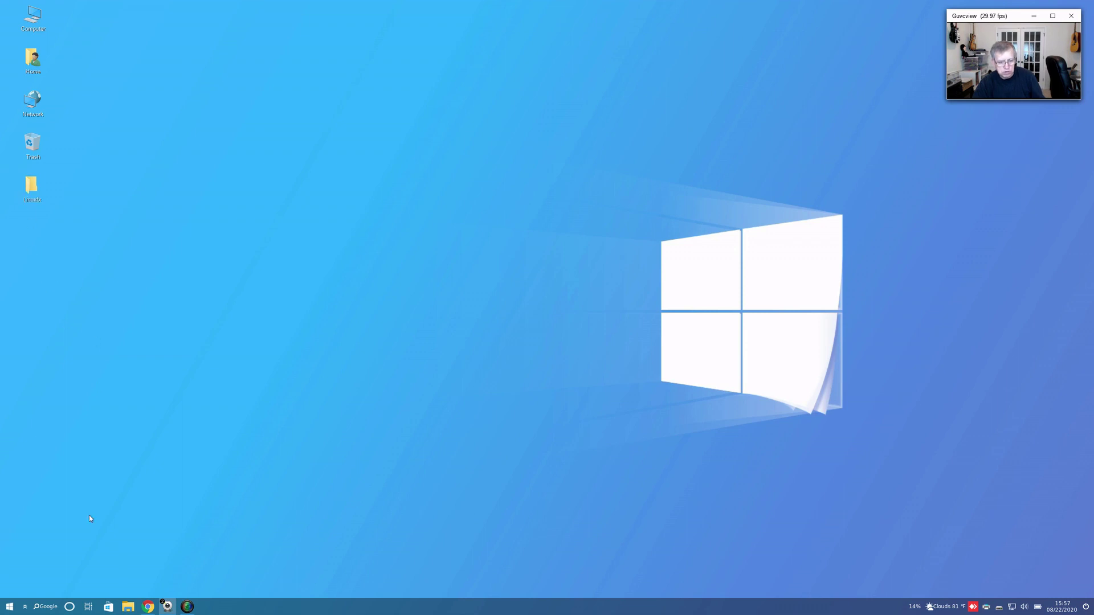
Step: Open Downloads in Nemo and run Playground.msi with wine-msi
click(129, 607)
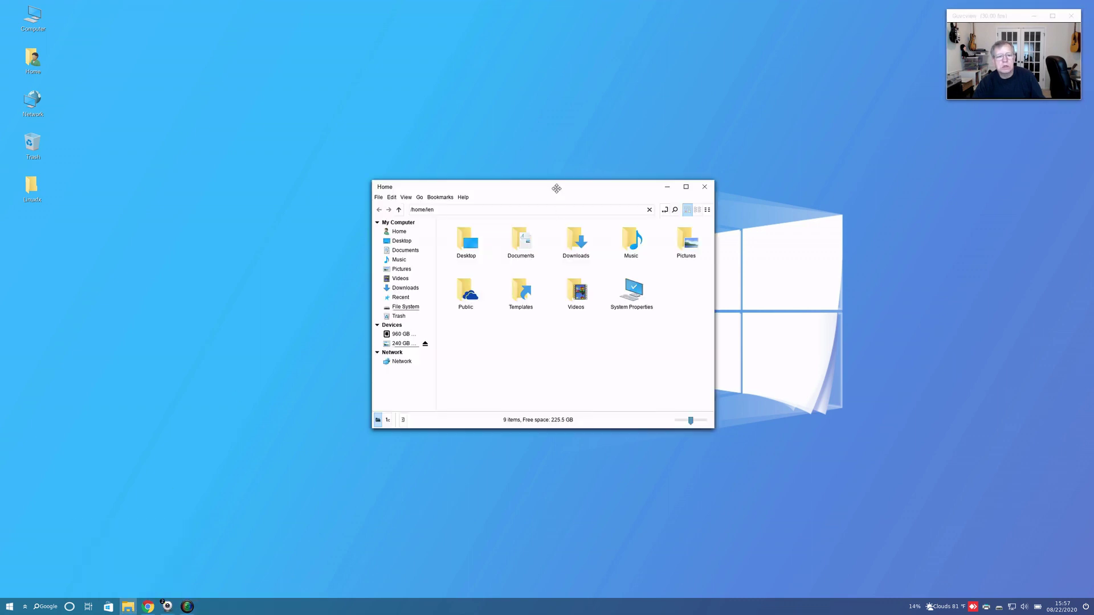
drag(557, 188, 215, 224)
double_click(227, 278)
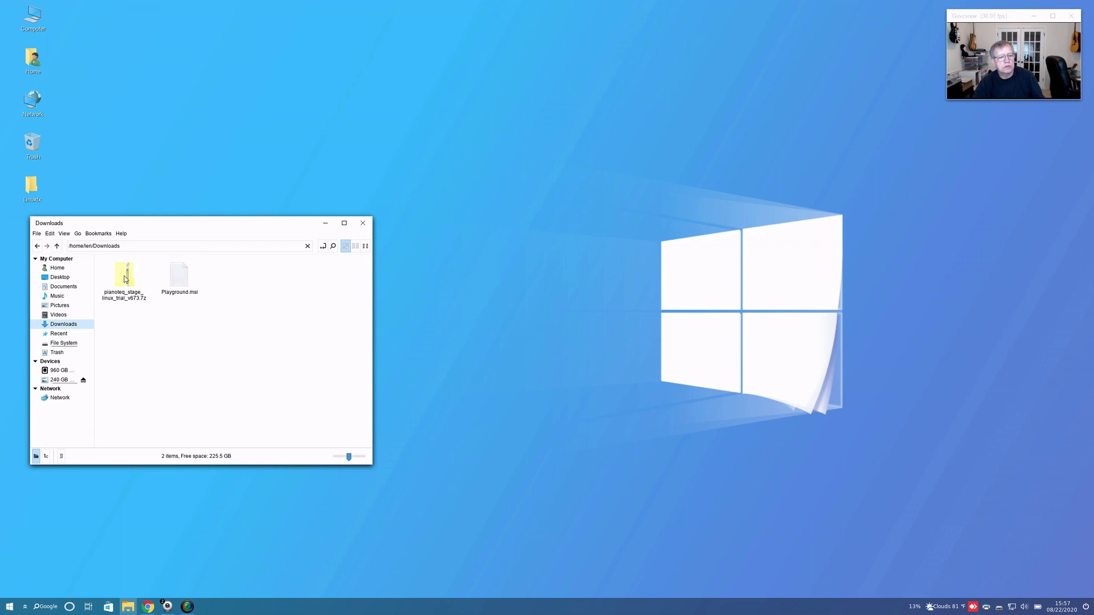
click(178, 277)
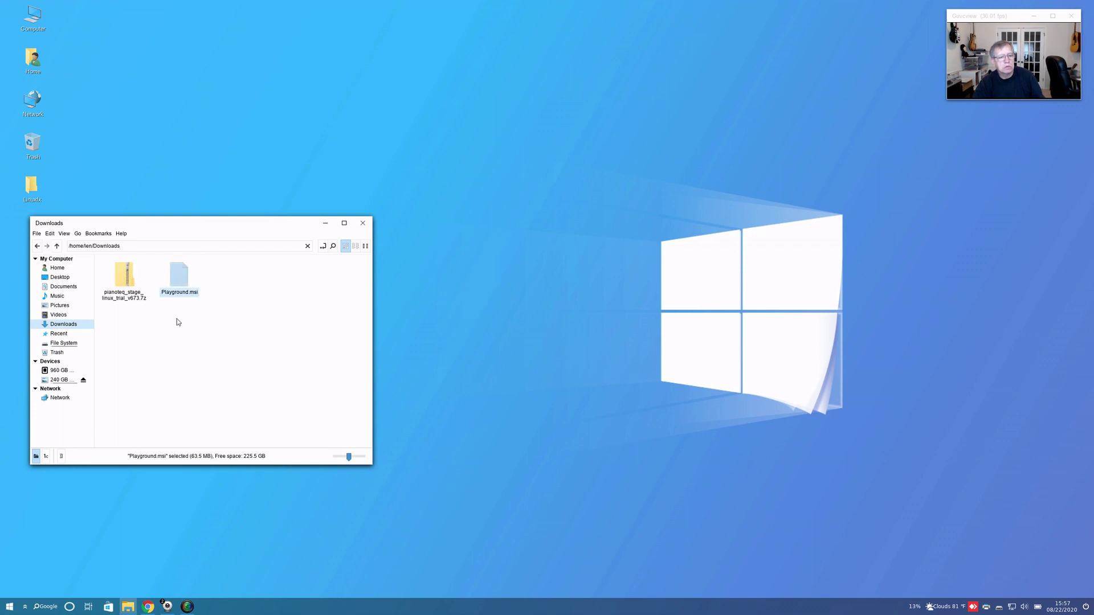
right_click(181, 281)
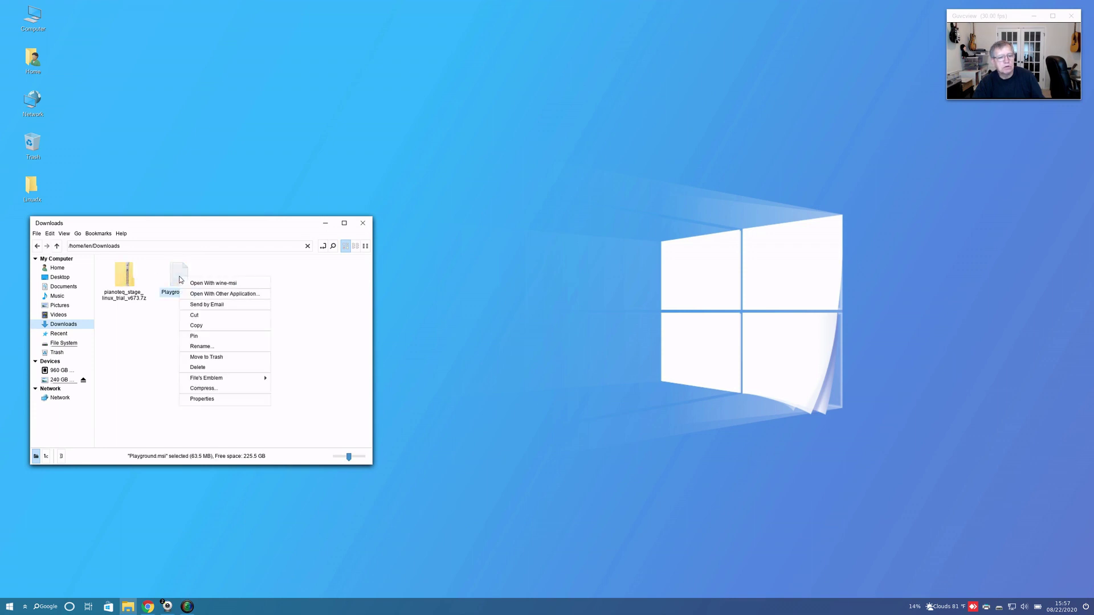
click(242, 285)
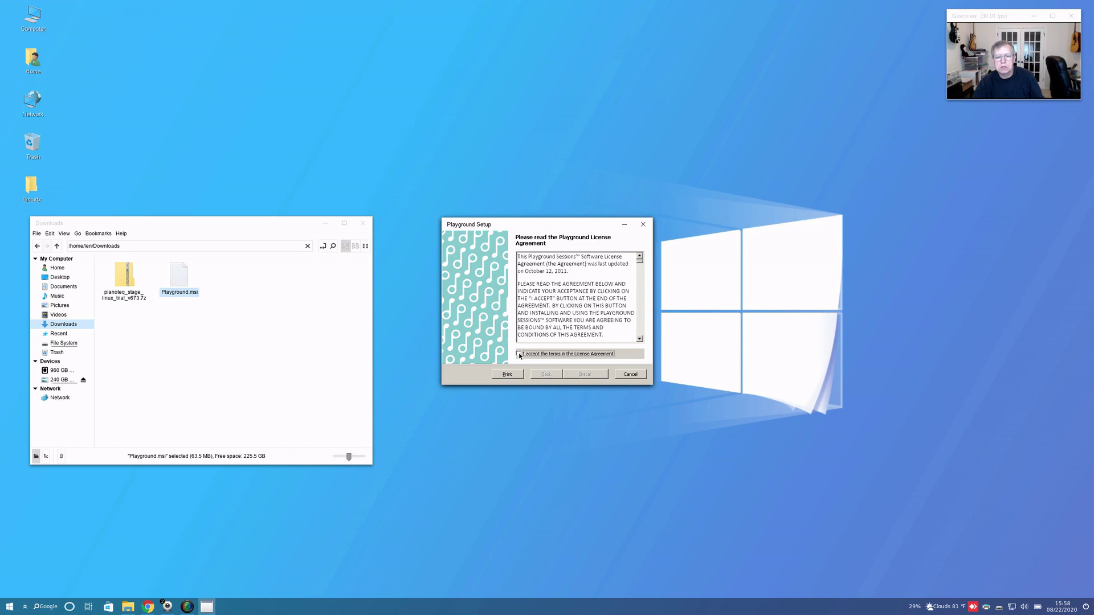
Step: Accept the license, install and launch Playground Sessions, then quit it via File > Quit
click(519, 355)
click(588, 377)
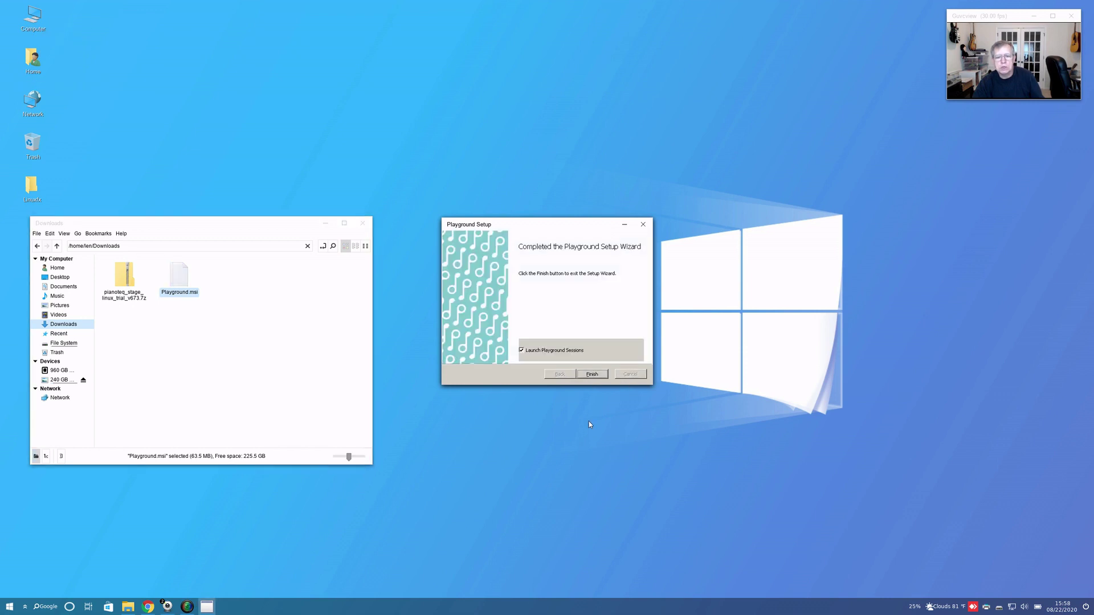
click(592, 374)
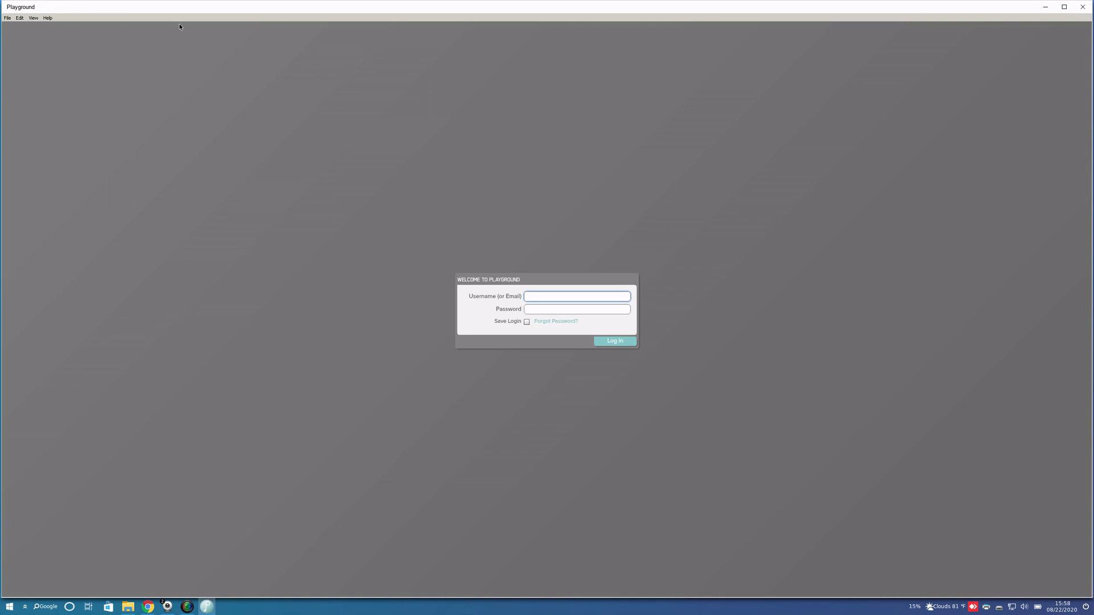
click(7, 19)
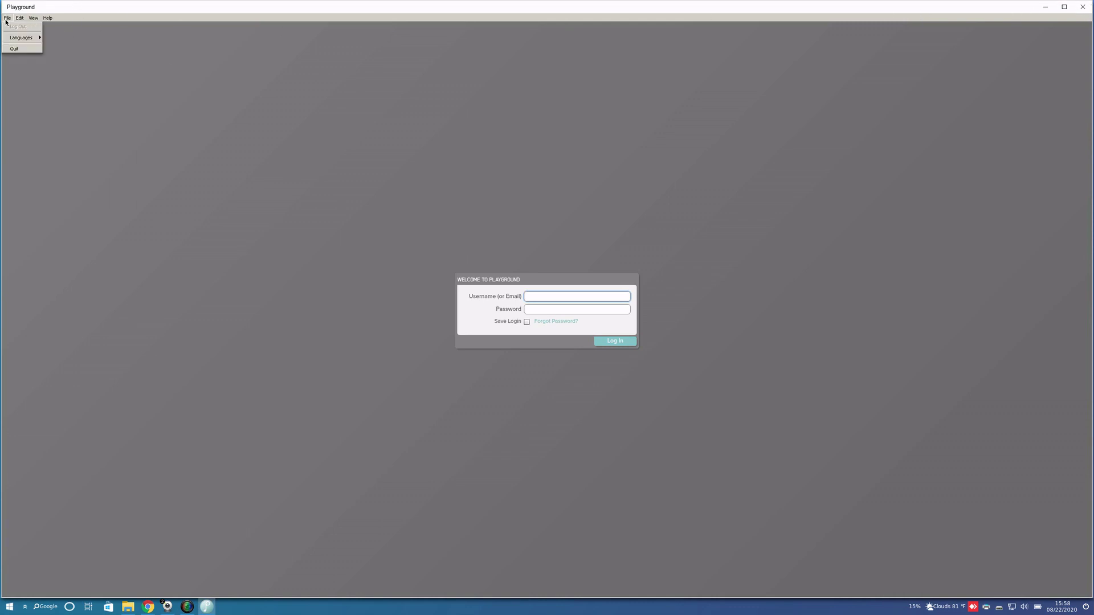
click(17, 49)
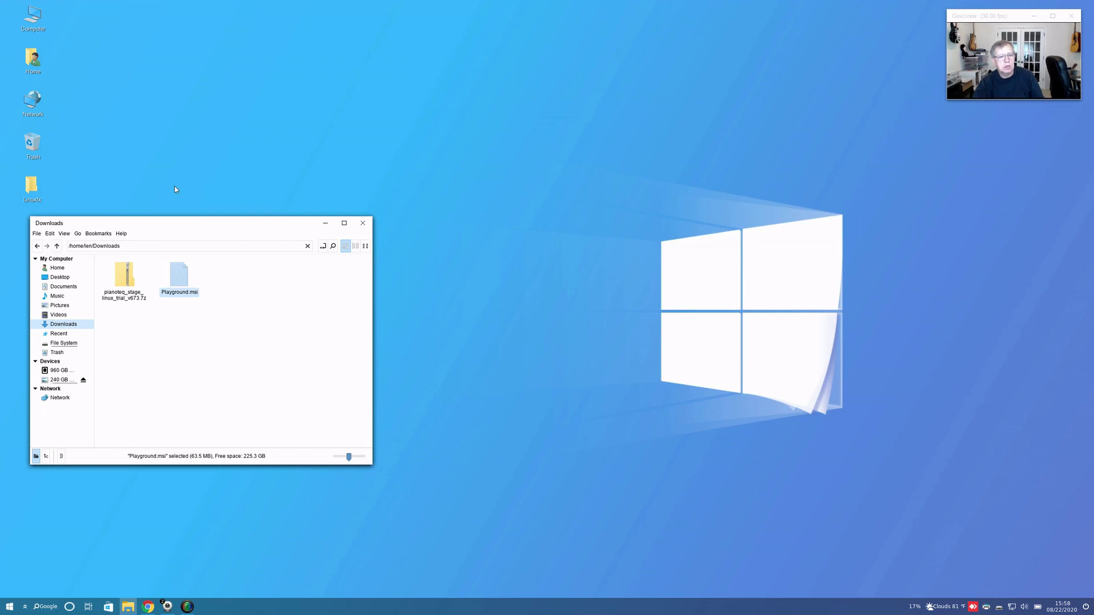
Step: Create a new folder named Piano in Downloads
drag(227, 225, 324, 289)
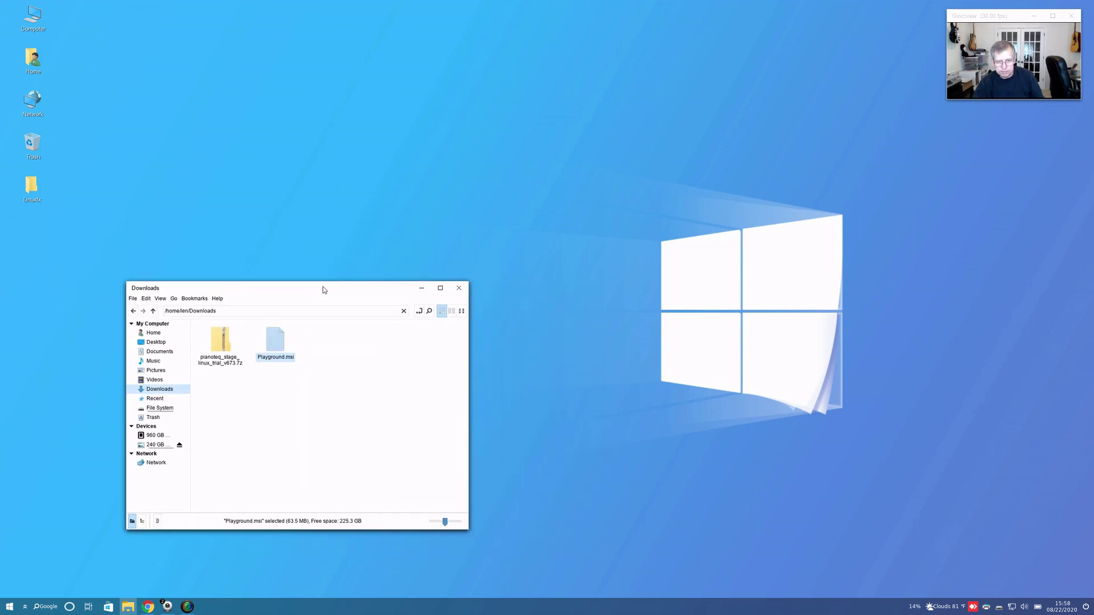
click(221, 345)
right_click(221, 345)
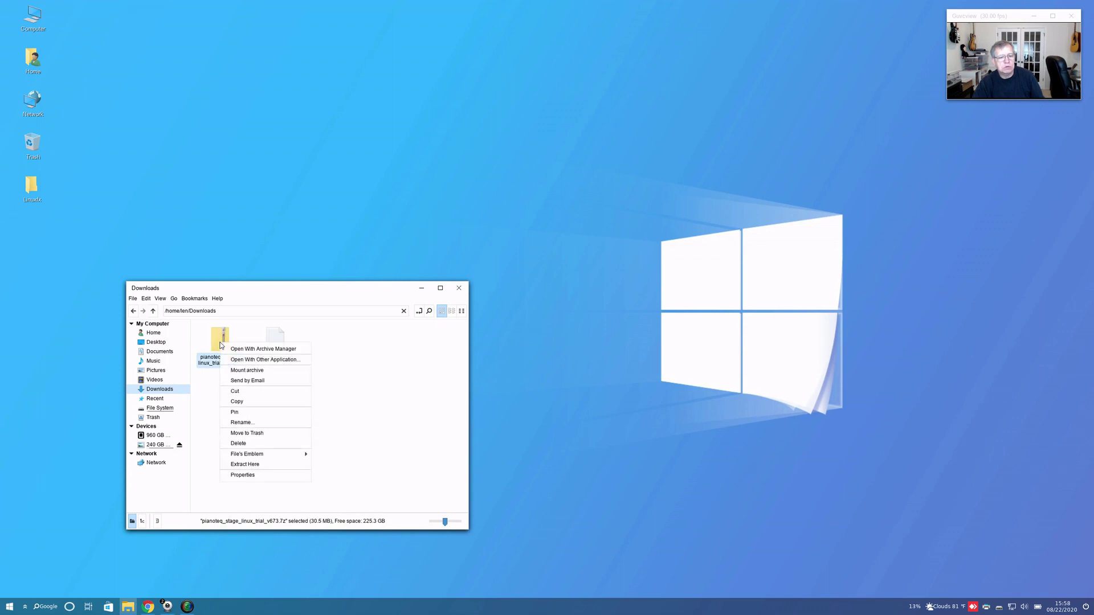
click(335, 345)
right_click(334, 343)
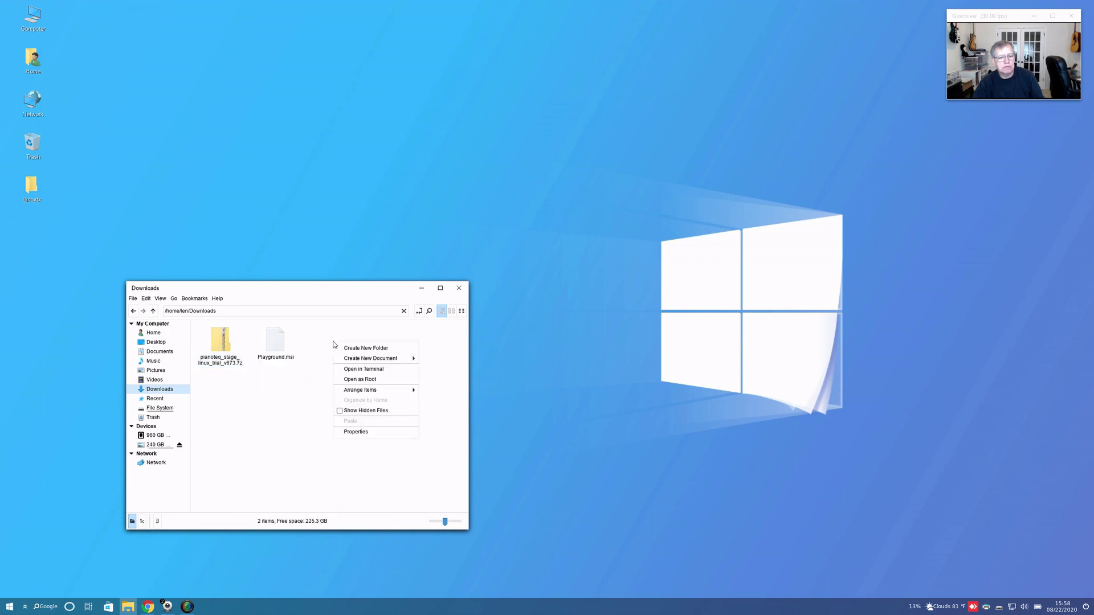
click(349, 349)
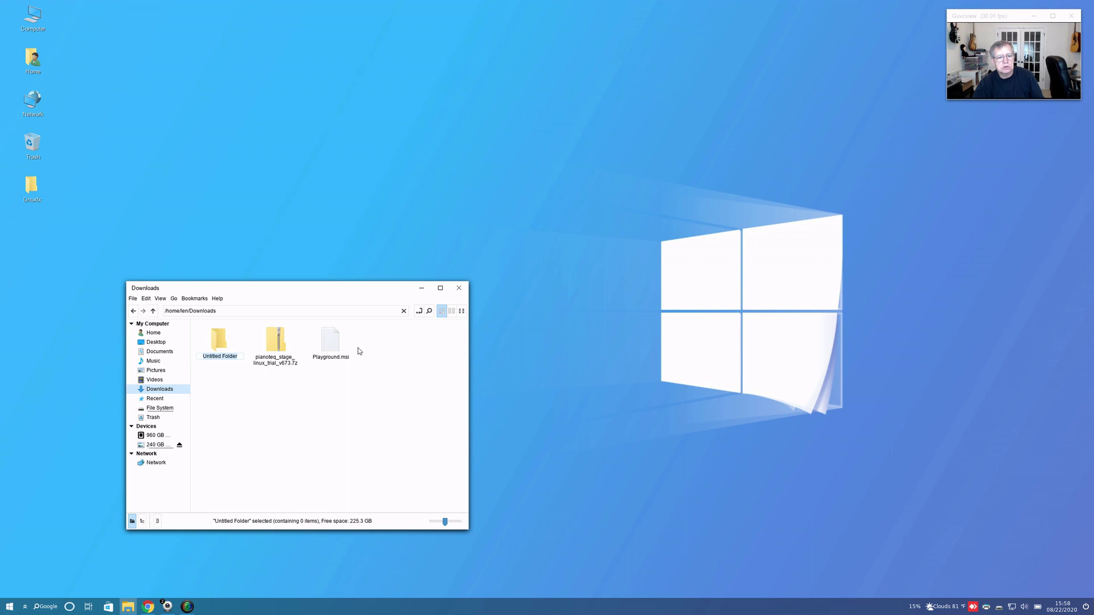
text(Piano)
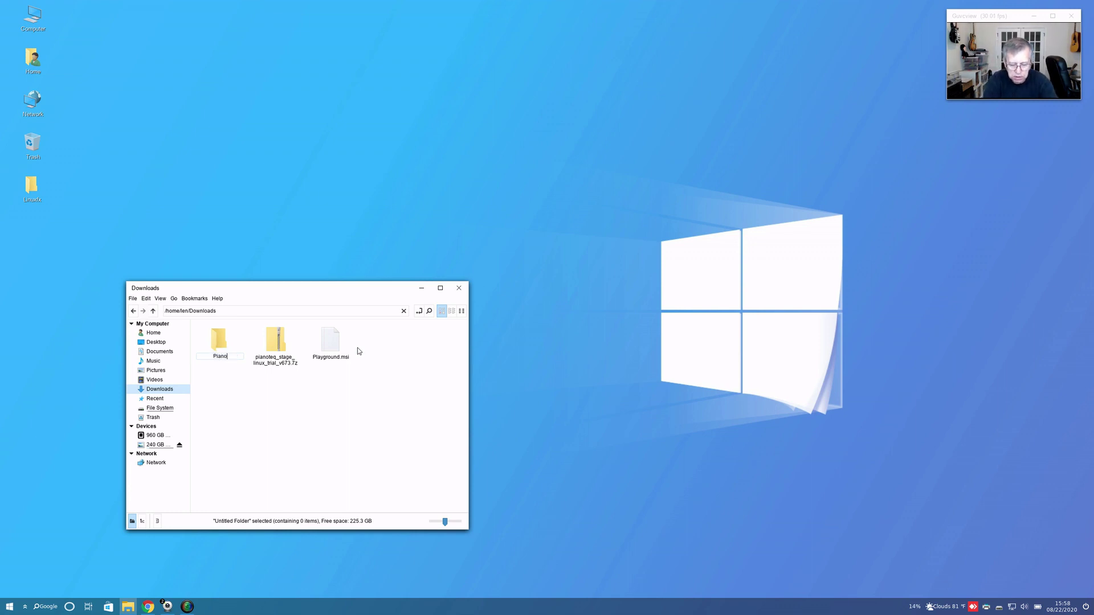
click(269, 372)
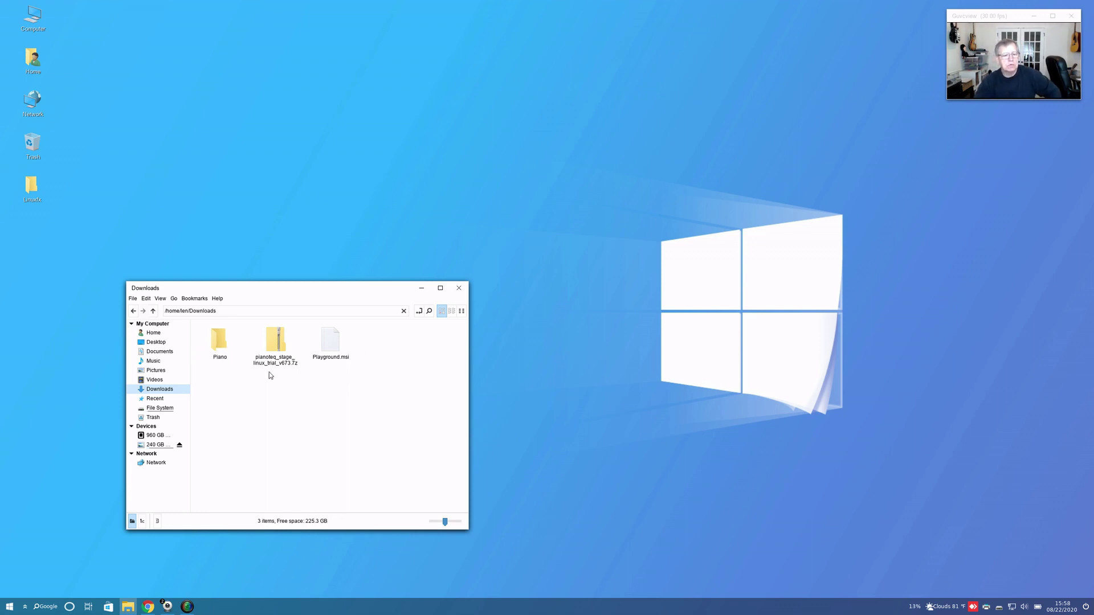
Step: Extract pianoteq_stage_linux_trial_v673.7z here and open the resulting Pianoteq 6 STAGE folder
right_click(272, 345)
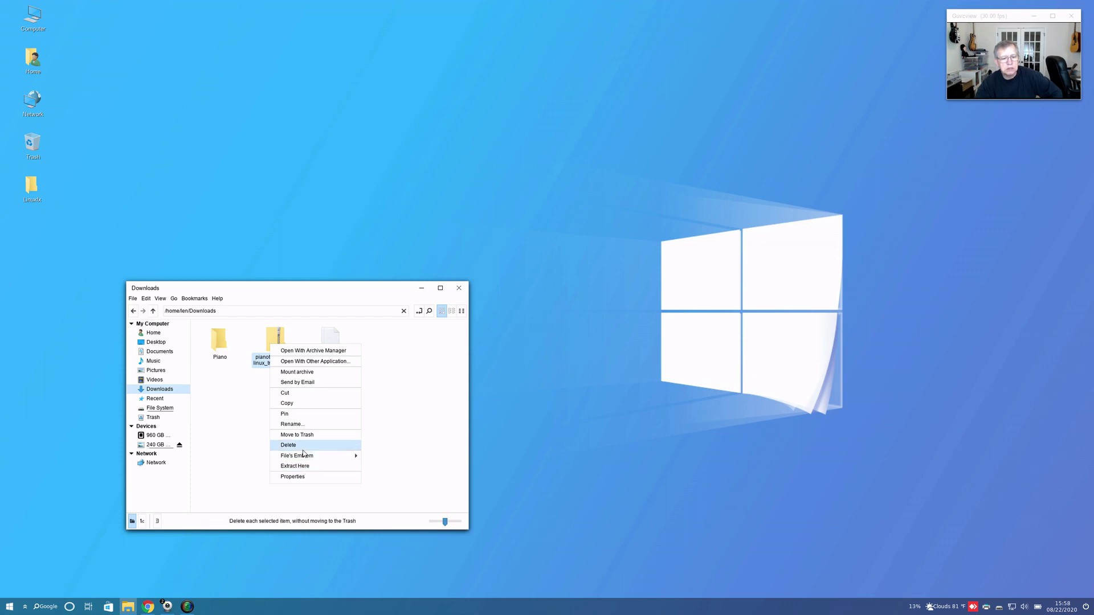
mouse_move(304, 459)
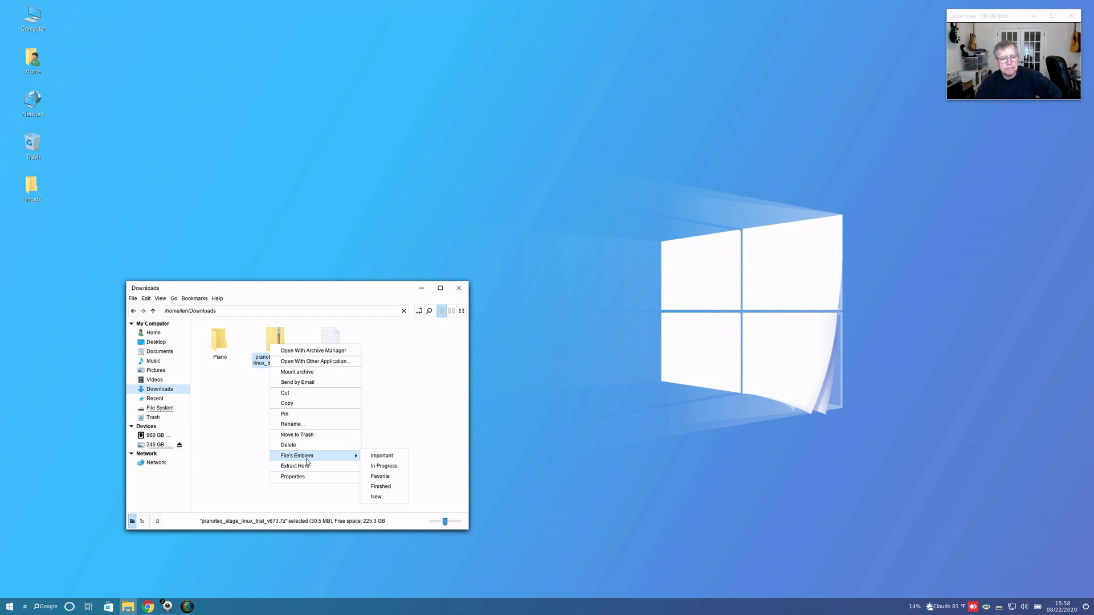
click(302, 466)
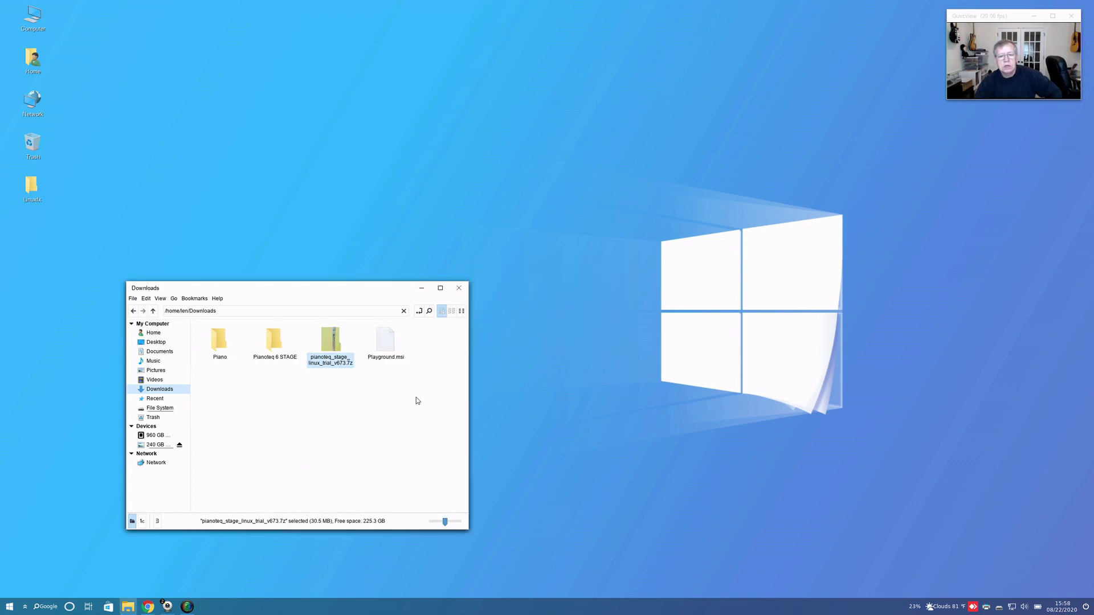
double_click(272, 343)
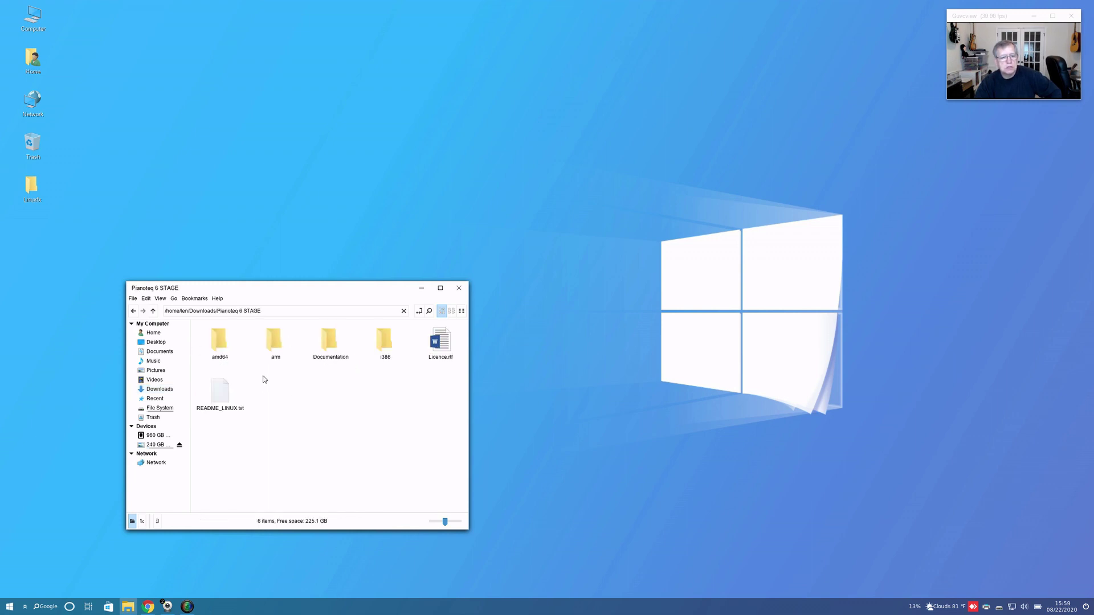
Step: Launch the Pianoteq 6 STAGE program from its amd64 folder
double_click(222, 347)
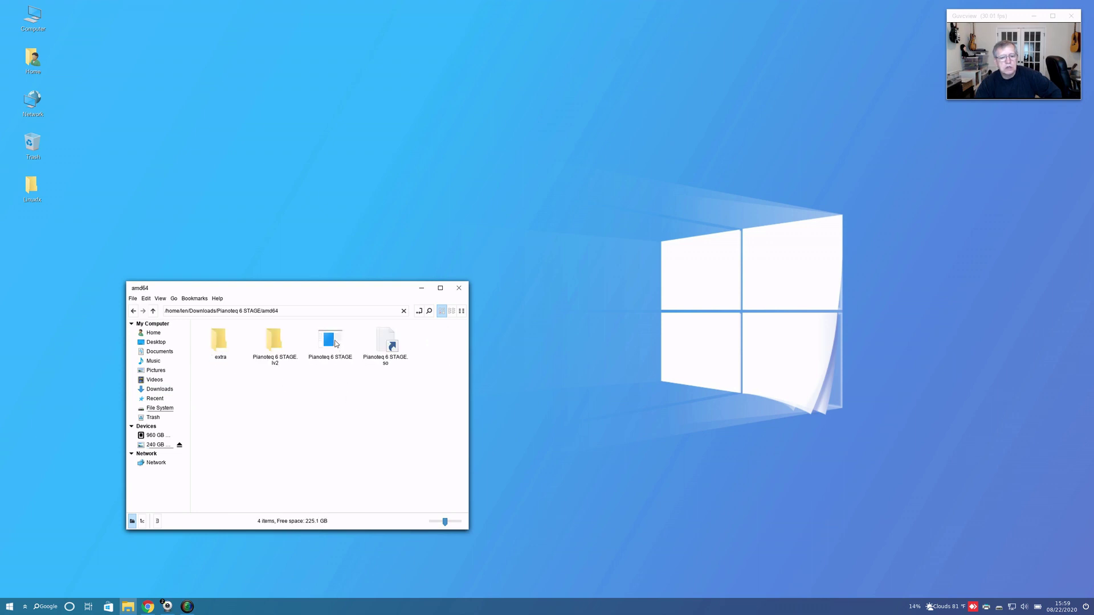
click(335, 344)
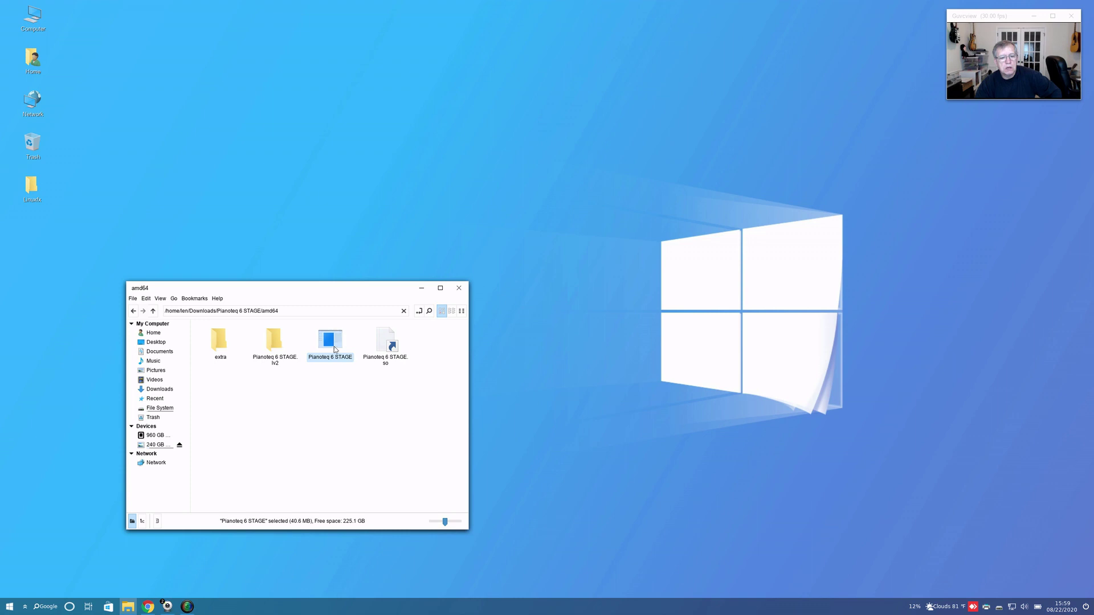
right_click(332, 343)
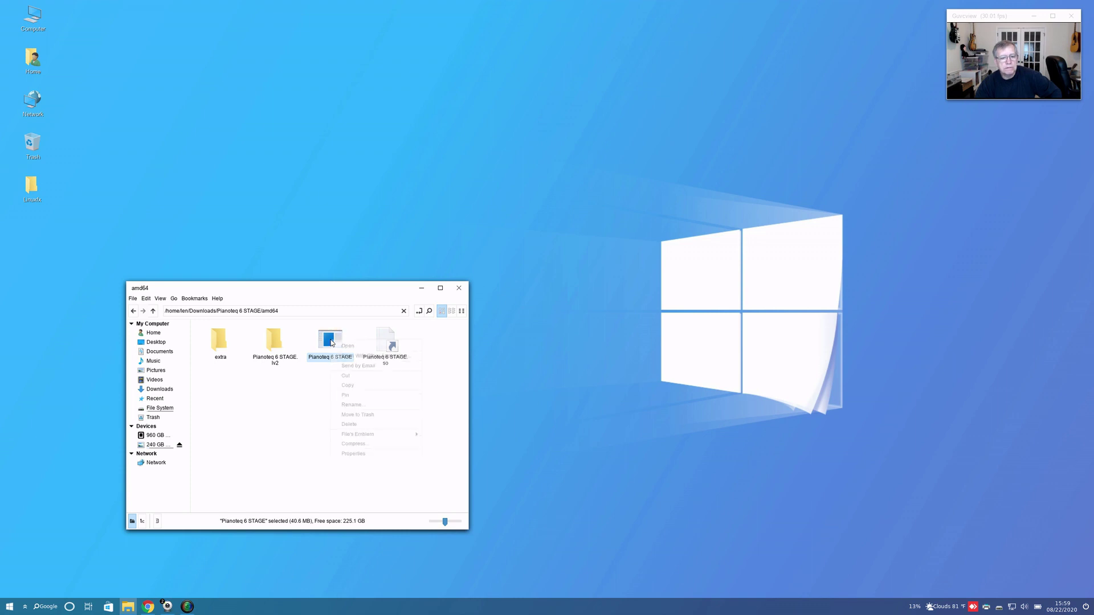
click(348, 347)
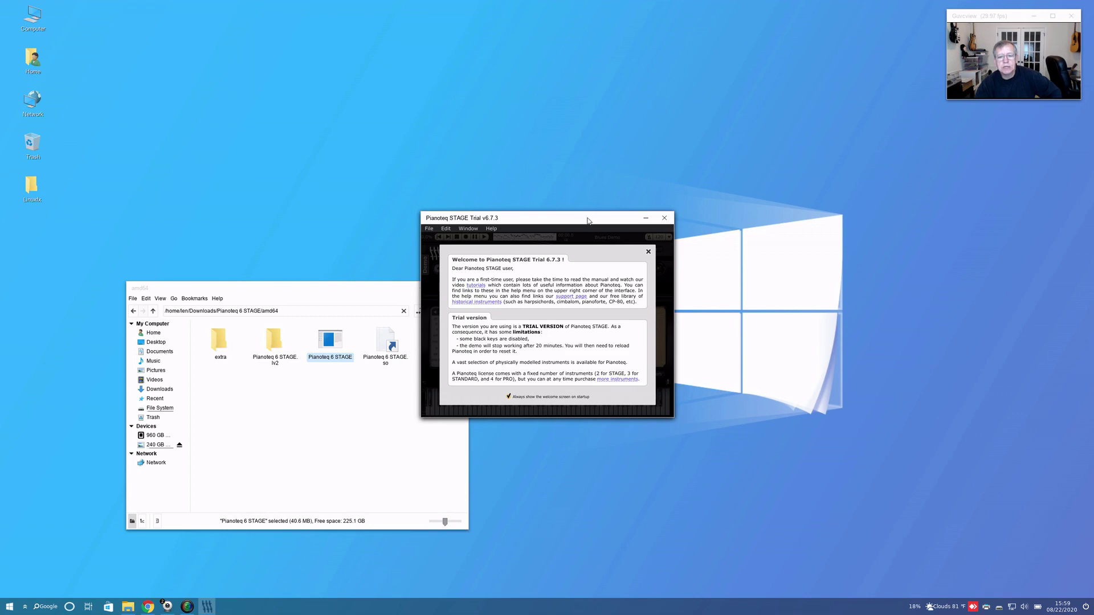
Step: Dismiss Pianoteq's welcome message, check the audio device settings, then quit Pianoteq
drag(596, 224, 819, 345)
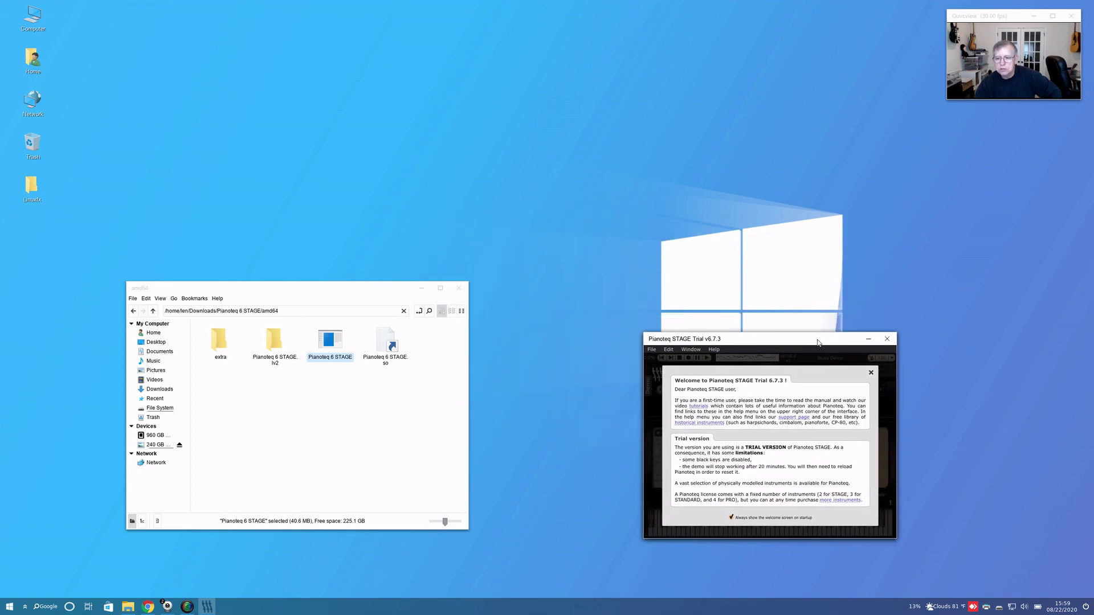
click(870, 374)
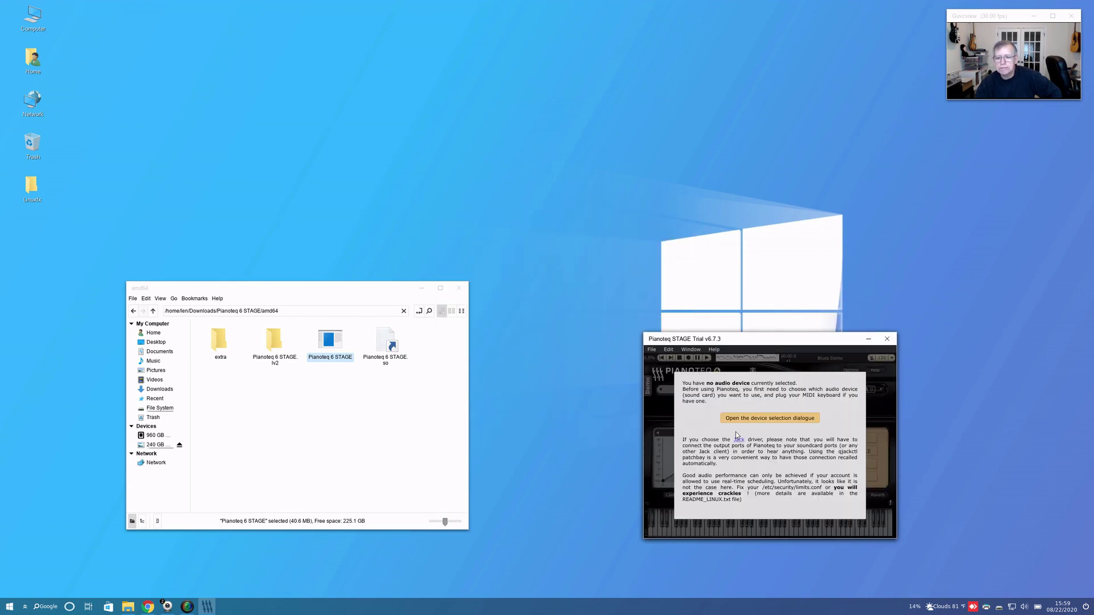
click(779, 416)
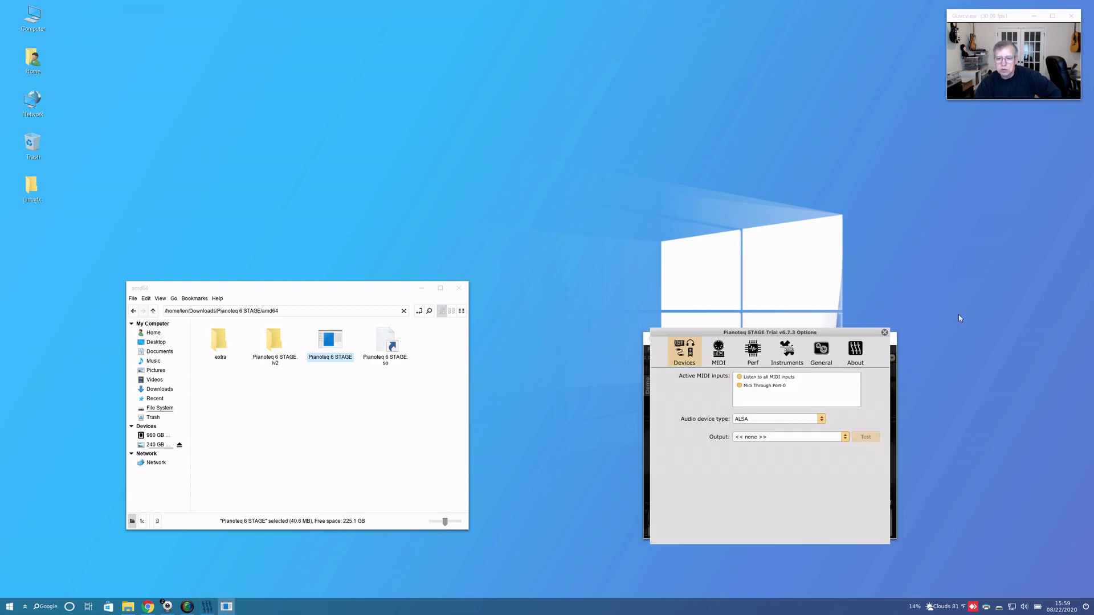
click(884, 334)
click(887, 340)
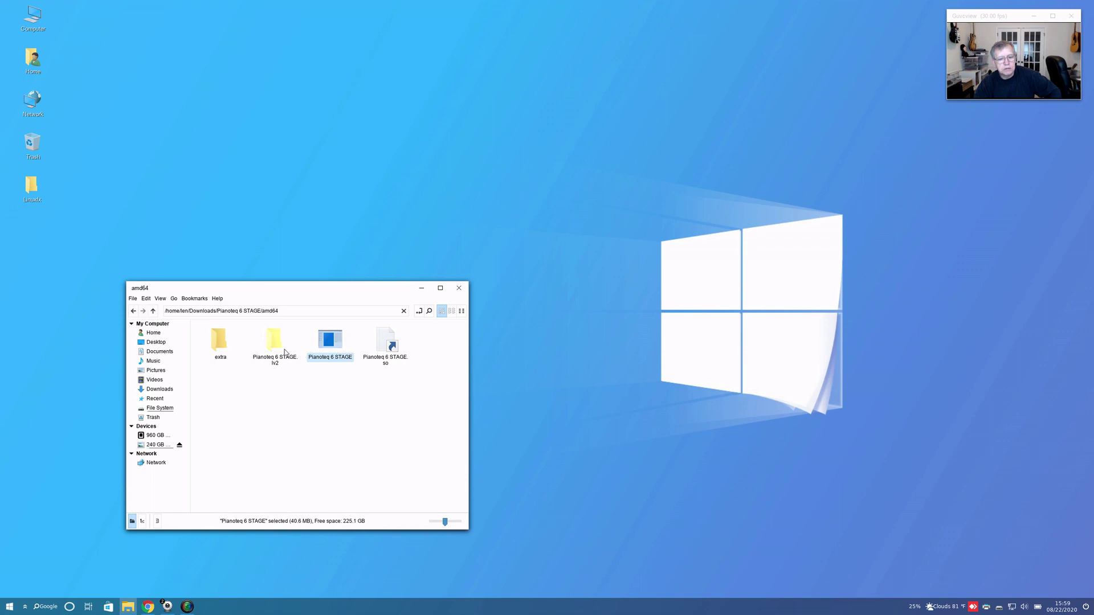
Step: Close the file manager window
drag(332, 346, 231, 403)
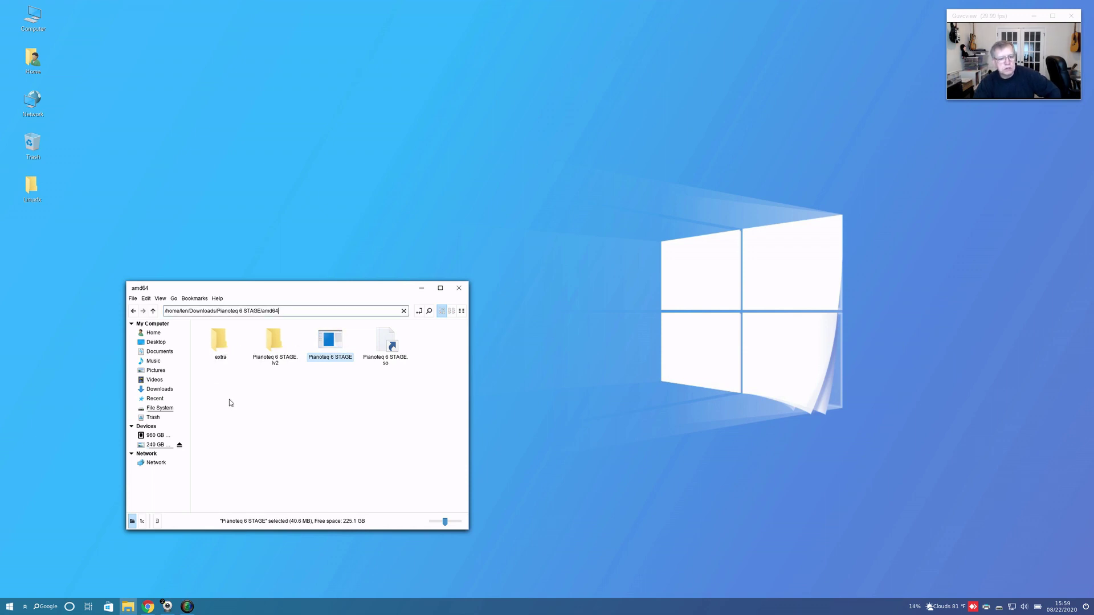
click(458, 289)
click(239, 358)
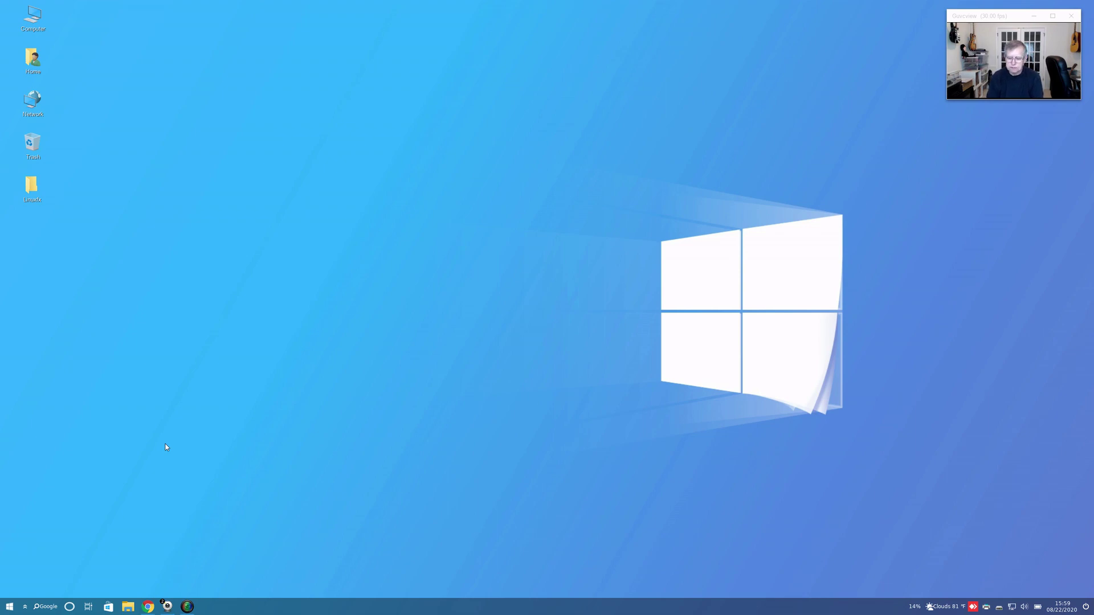
Step: Bring Chrome back and show the windowsfx.org tab at the top of its home page
click(149, 604)
click(134, 53)
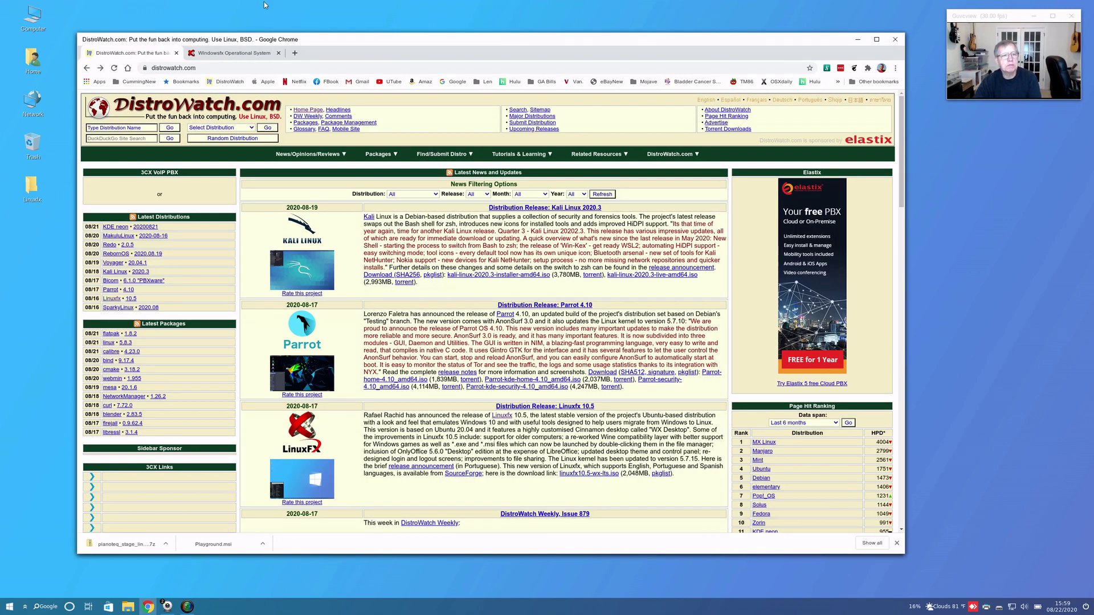
click(230, 53)
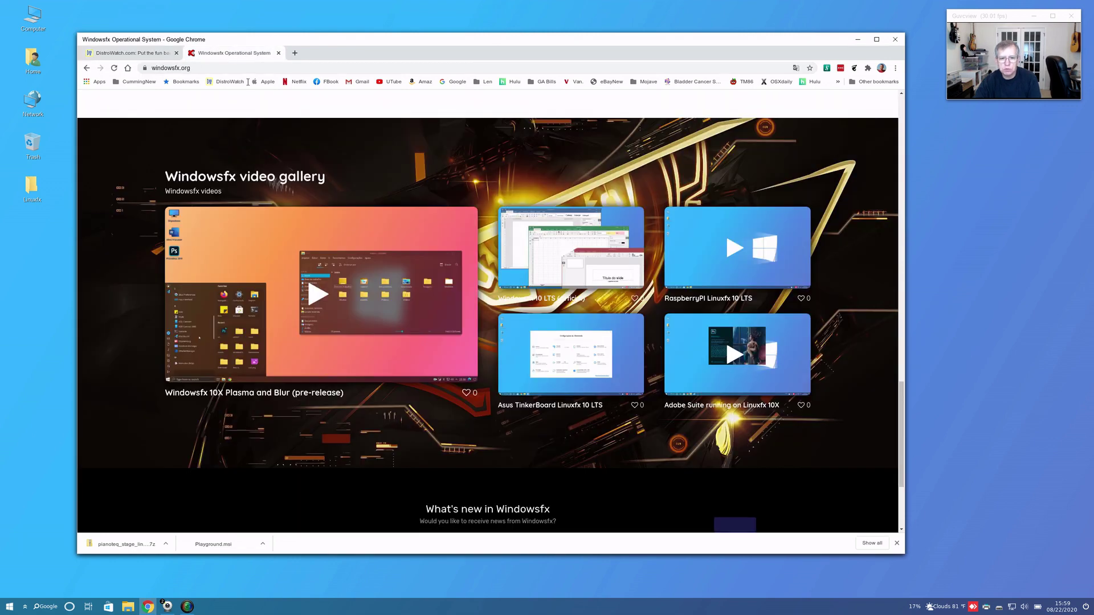
scroll(532, 303, down, 3)
scroll(532, 303, up, 4)
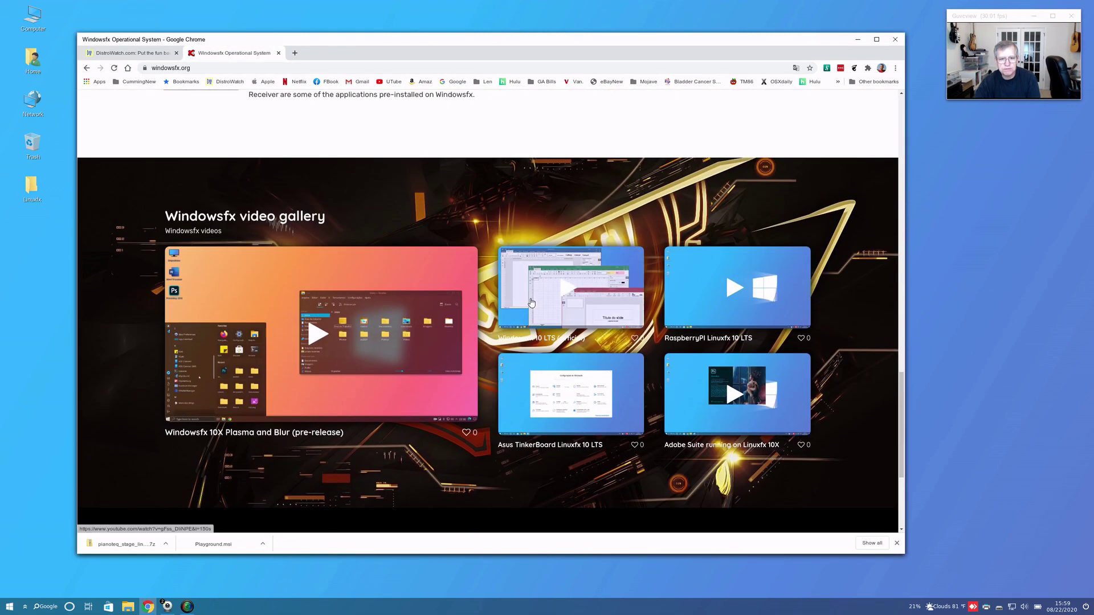
scroll(532, 303, up, 15)
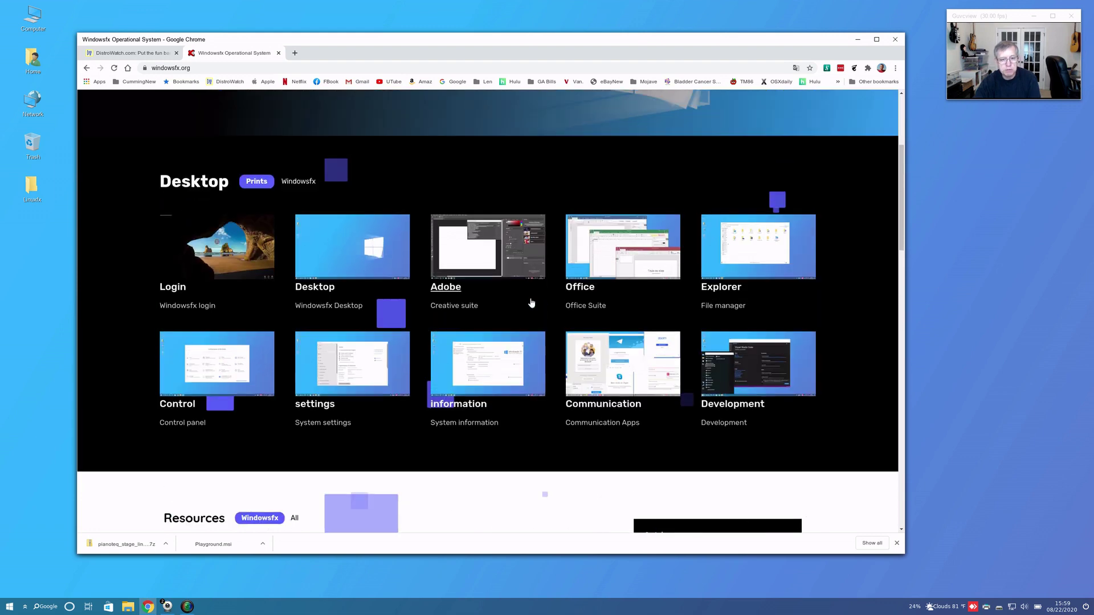
scroll(531, 303, up, 4)
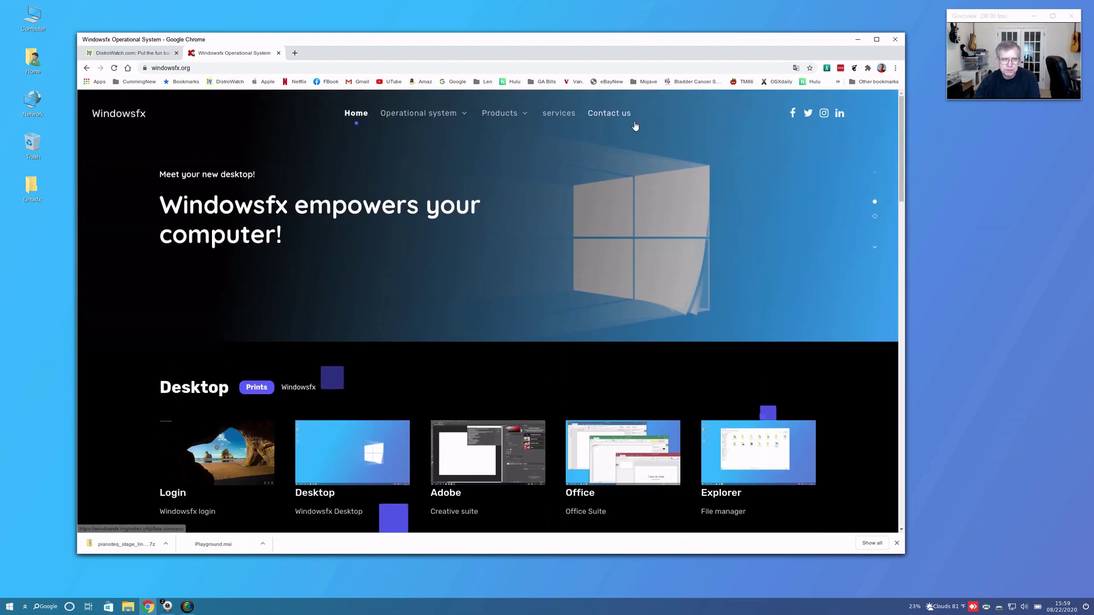